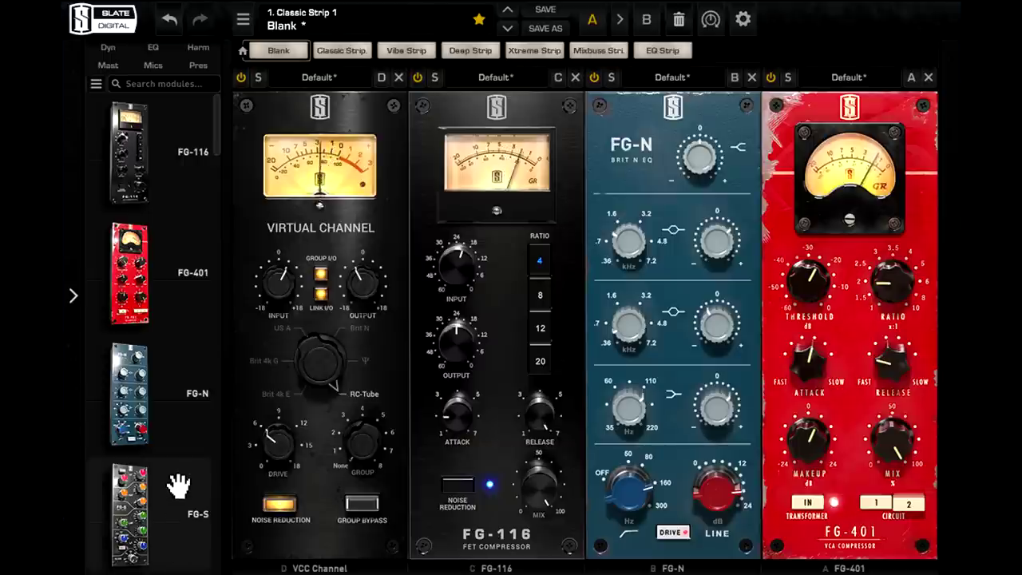
Scroll through the Virtual Mix Rack to review the assembled six-module chain
{"action": "scroll", "coordinate": [178, 485], "scroll_direction": "down", "scroll_amount": 3}
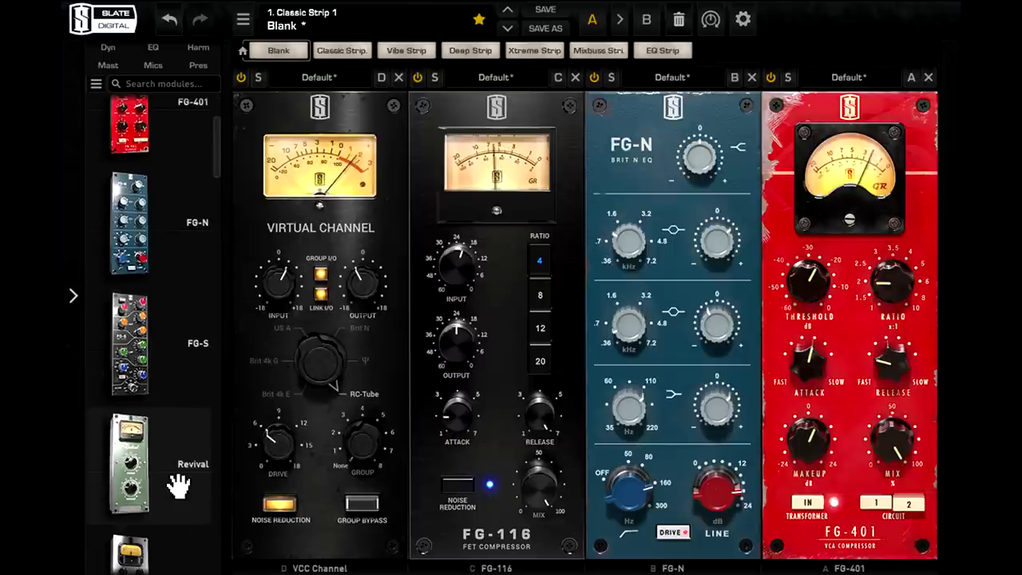
{"action": "scroll", "coordinate": [179, 485], "scroll_direction": "up", "scroll_amount": 3}
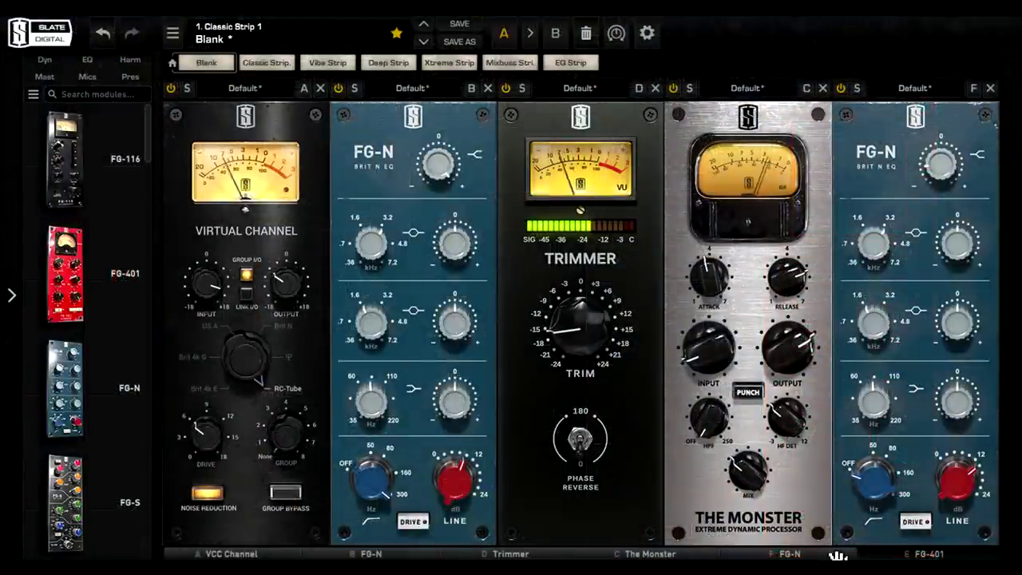
Move the FG-401 Release toward Fast and lower the FG-S HMF Q to 0.75
{"action": "left_click", "coordinate": [874, 556]}
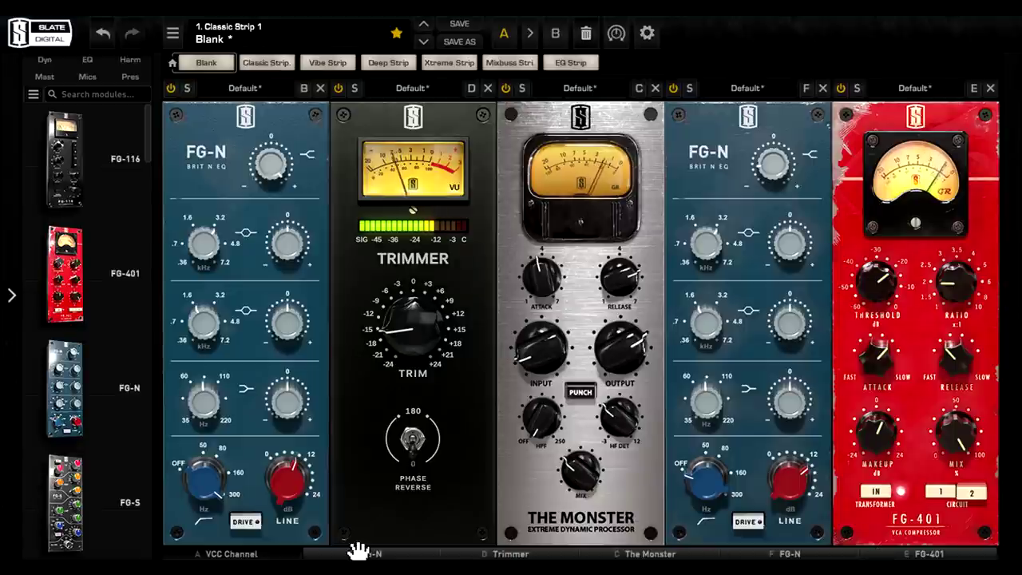
{"action": "left_click", "coordinate": [290, 555]}
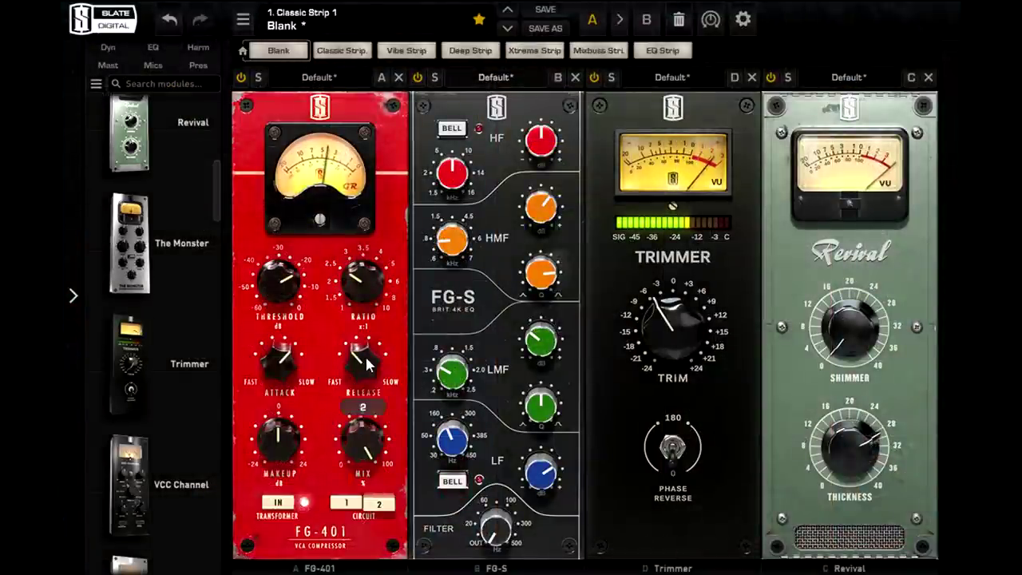
{"action": "mouse_move", "coordinate": [365, 360]}
{"action": "left_mouse_down"}
{"action": "mouse_move", "coordinate": [365, 387]}
{"action": "mouse_move", "coordinate": [364, 366]}
{"action": "left_mouse_up"}
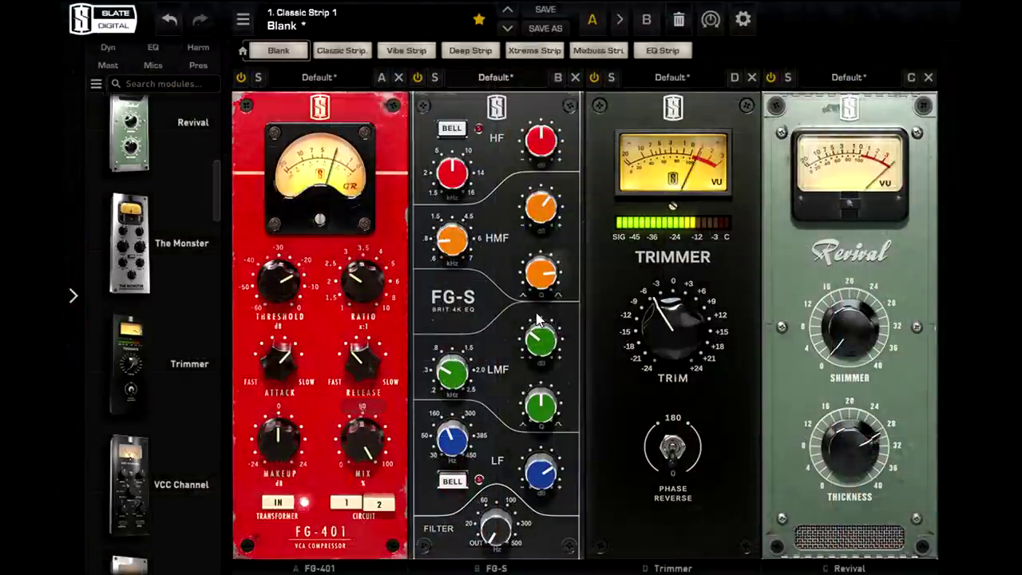
{"action": "mouse_move", "coordinate": [540, 279]}
{"action": "mouse_move", "coordinate": [540, 279]}
{"action": "left_mouse_down"}
{"action": "mouse_move", "coordinate": [539, 266]}
{"action": "mouse_move", "coordinate": [540, 283]}
{"action": "left_mouse_up"}
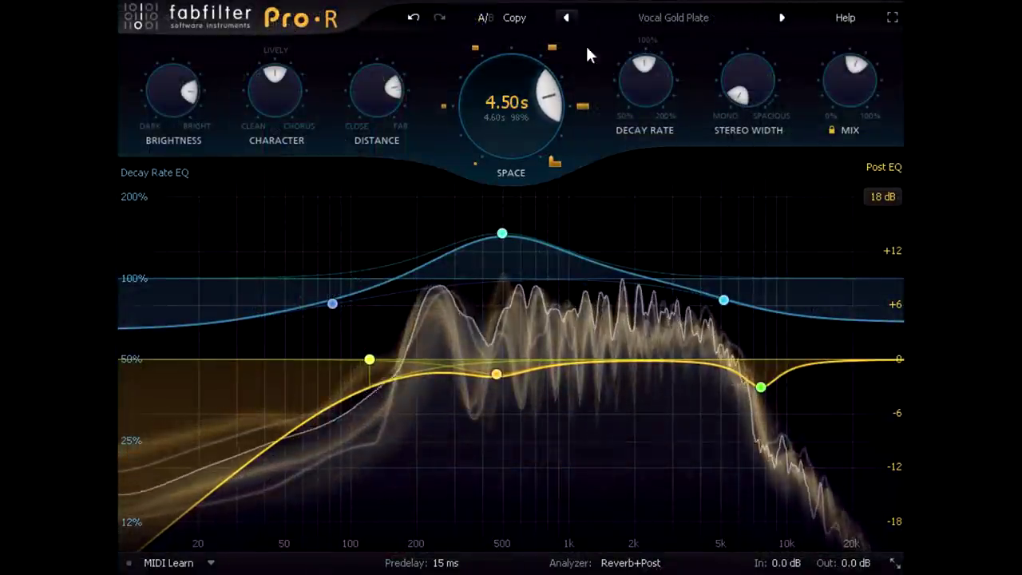
Raise Pro-R Decay Rate to about 137%, Character to about 73% and Predelay to about 25 ms
{"action": "mouse_move", "coordinate": [635, 97]}
{"action": "left_click_drag", "start_coordinate": [635, 90], "coordinate": [623, 4]}
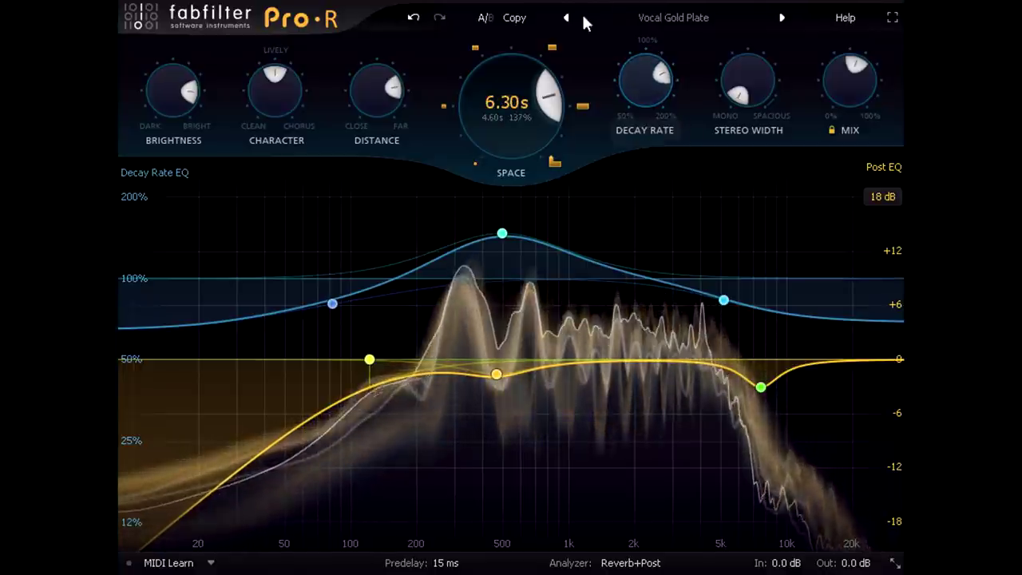
{"action": "mouse_move", "coordinate": [365, 93]}
{"action": "scroll", "coordinate": [366, 93], "scroll_direction": "up", "scroll_amount": 3}
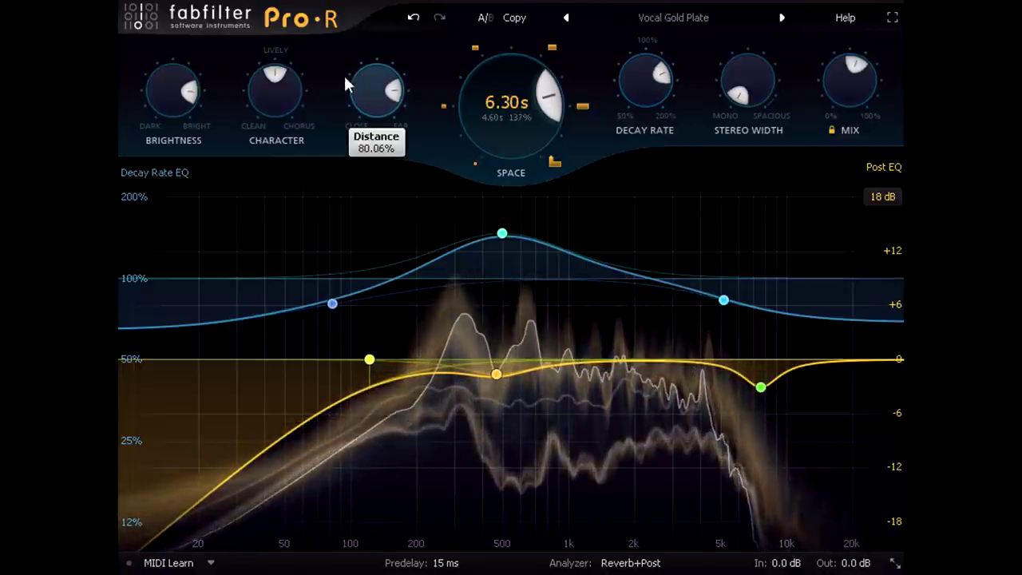
{"action": "mouse_move", "coordinate": [279, 105]}
{"action": "left_click_drag", "start_coordinate": [280, 105], "coordinate": [273, 0]}
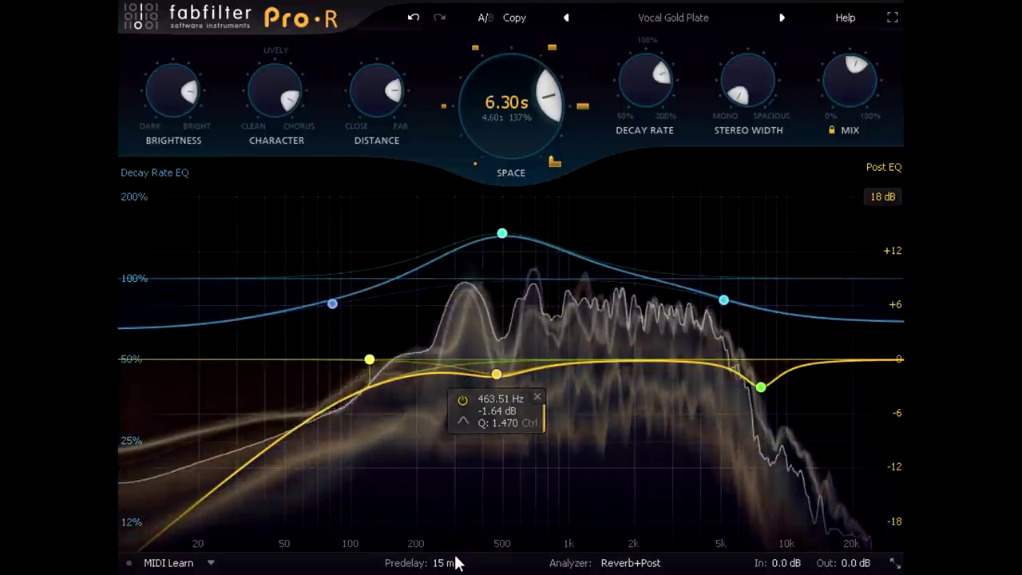
{"action": "mouse_move", "coordinate": [447, 564]}
{"action": "mouse_move", "coordinate": [414, 523]}
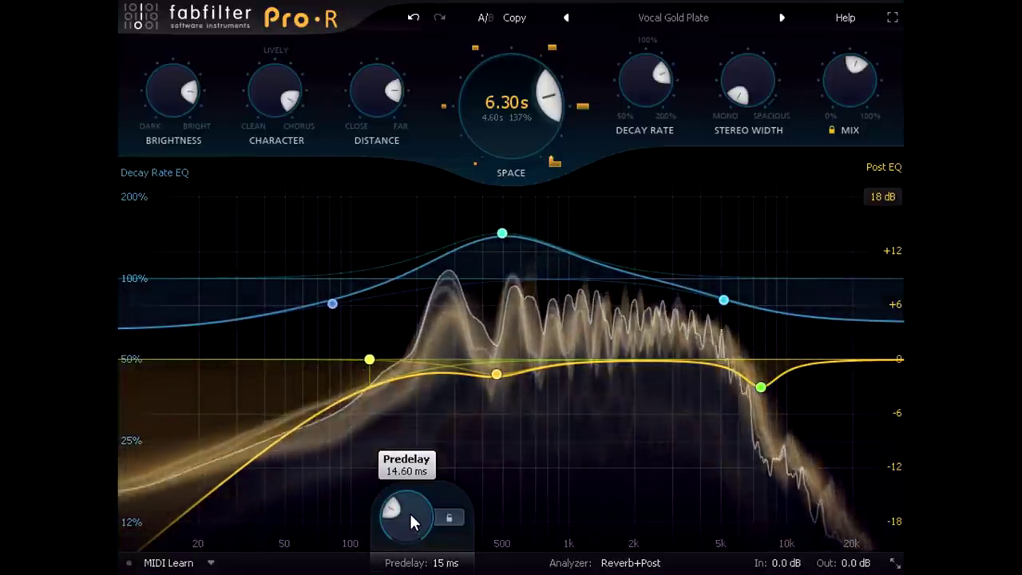
{"action": "left_click_drag", "start_coordinate": [409, 518], "coordinate": [402, 437]}
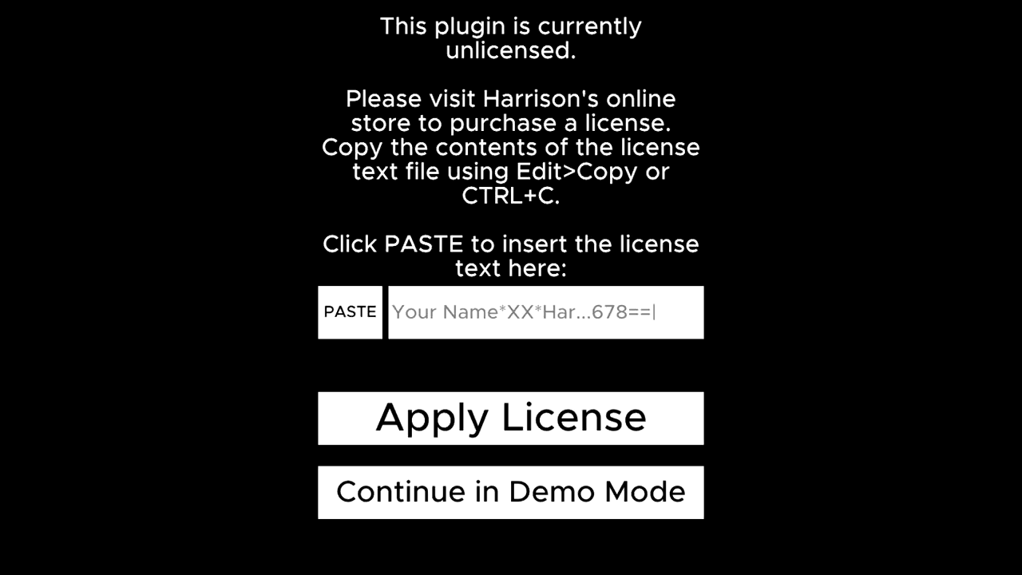
Dismiss the 32C license prompt and proceed in demo mode
{"action": "left_click", "coordinate": [457, 497]}
Choose Continue in Demo Mode on the 32C unlicensed dialog
{"action": "left_click", "coordinate": [474, 502]}
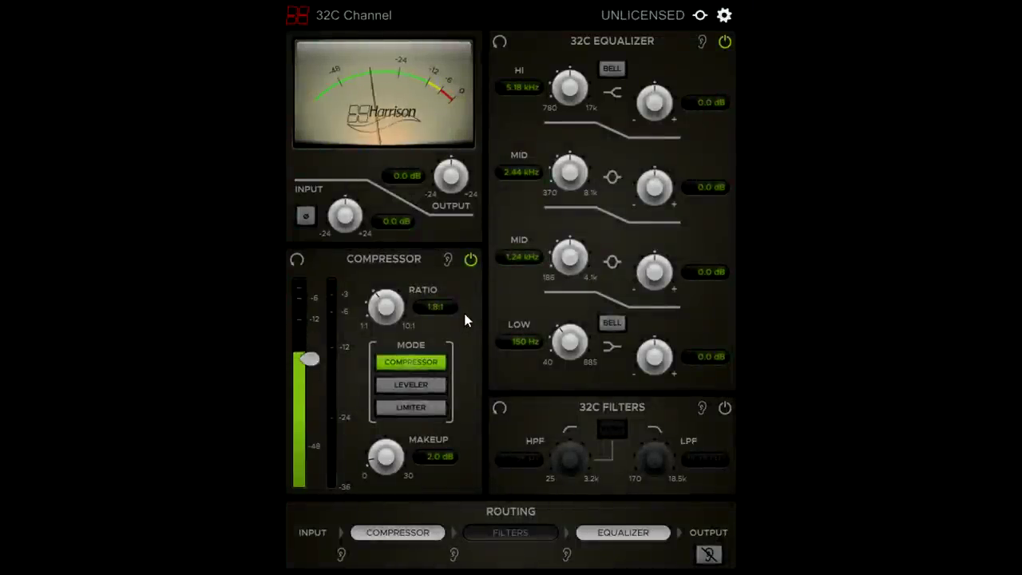
{"action": "left_click", "coordinate": [469, 263]}
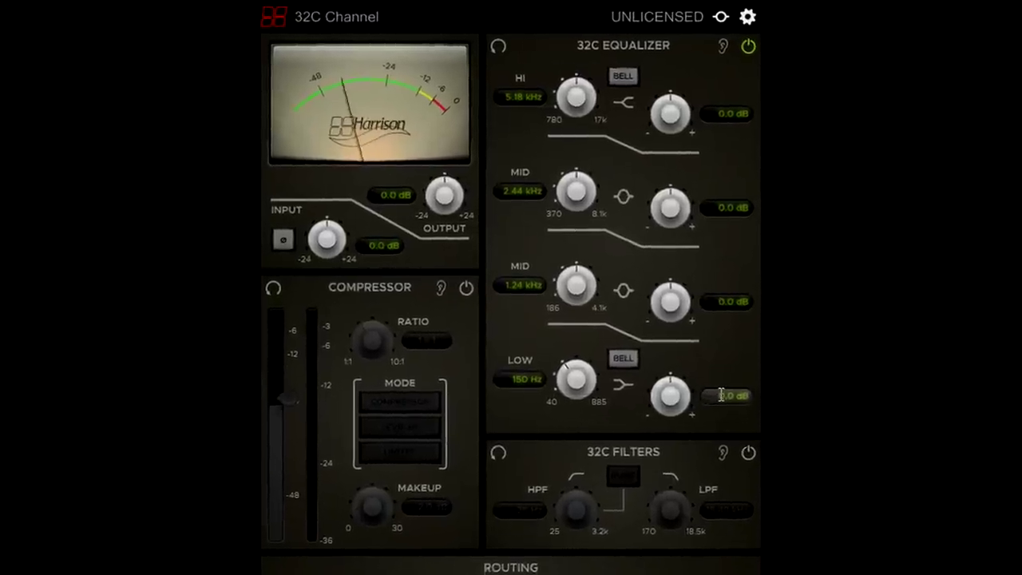
{"action": "double_click", "coordinate": [725, 397]}
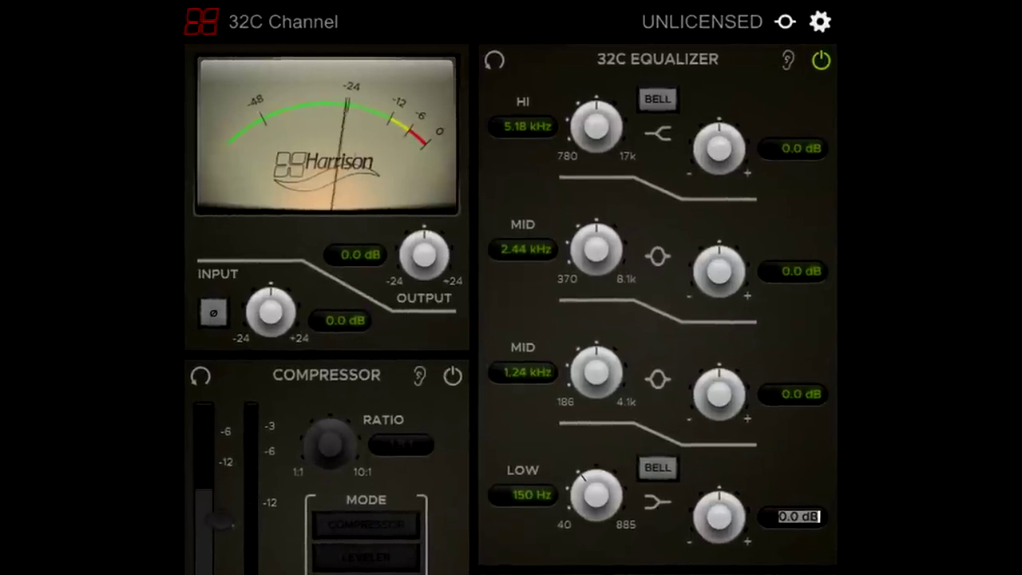
{"action": "type", "text": "6"}
{"action": "key", "text": "Return"}
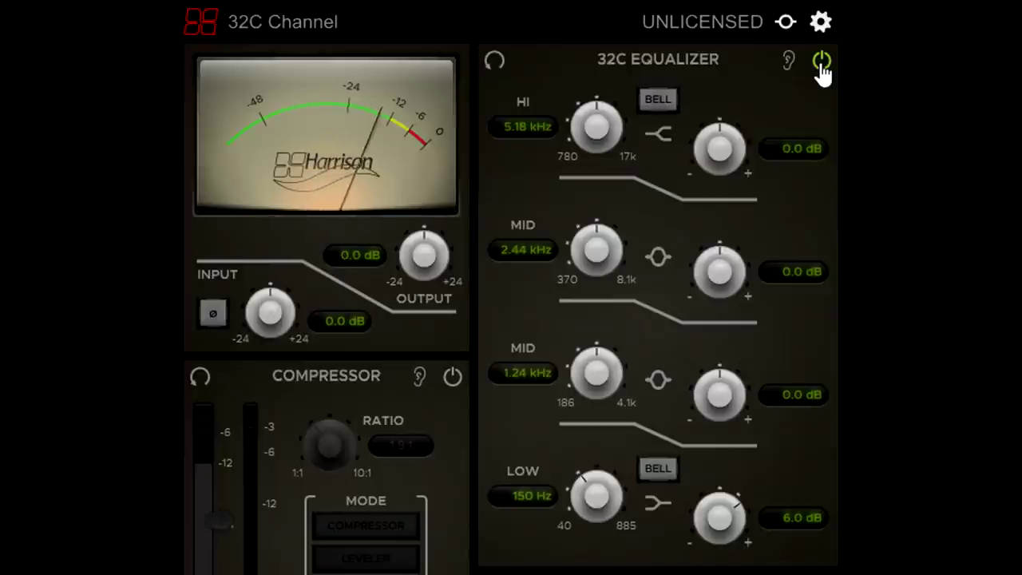
{"action": "left_click", "coordinate": [822, 64]}
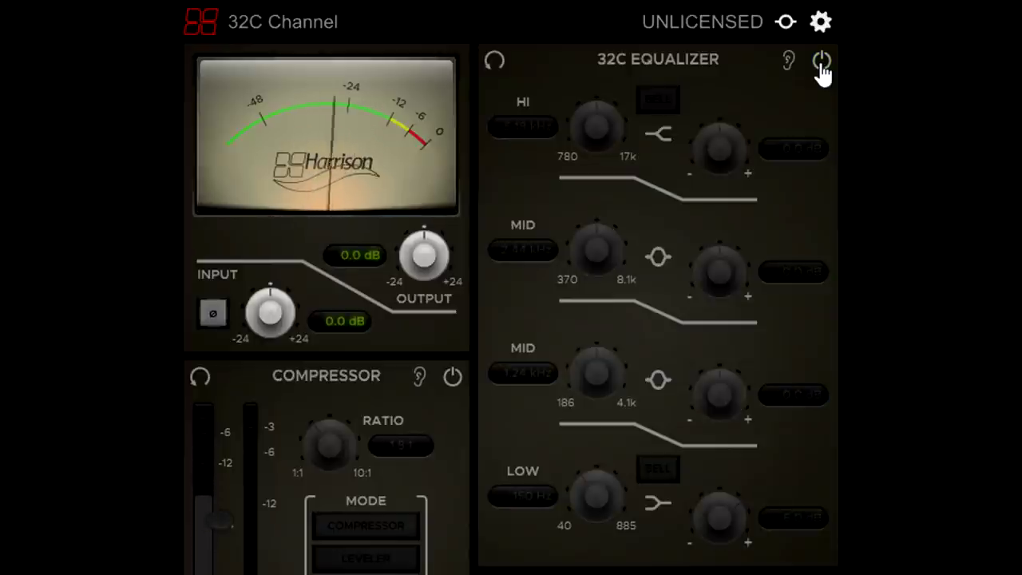
{"action": "left_click", "coordinate": [821, 64]}
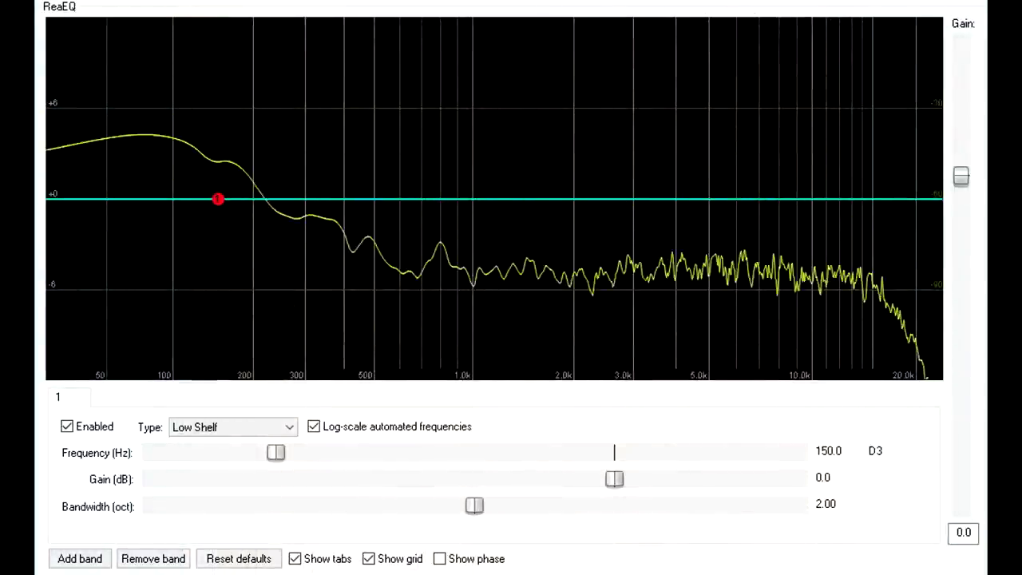
Set the ReaEQ low shelf gain to 6 dB and narrow its bandwidth to about 0.95 octaves
{"action": "left_click", "coordinate": [849, 503]}
{"action": "left_click", "coordinate": [846, 479]}
{"action": "double_click", "coordinate": [846, 478]}
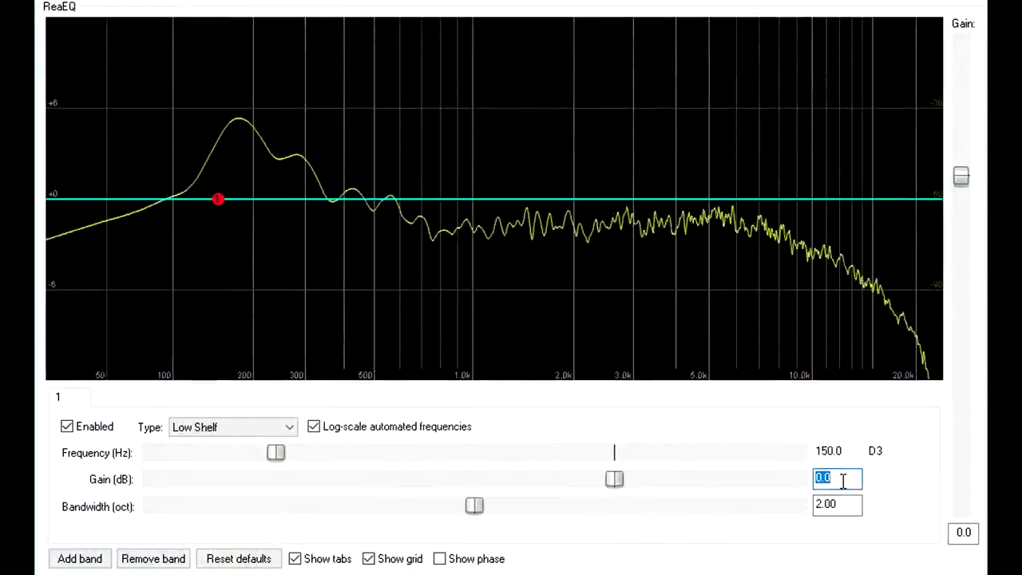
{"action": "type", "text": "6"}
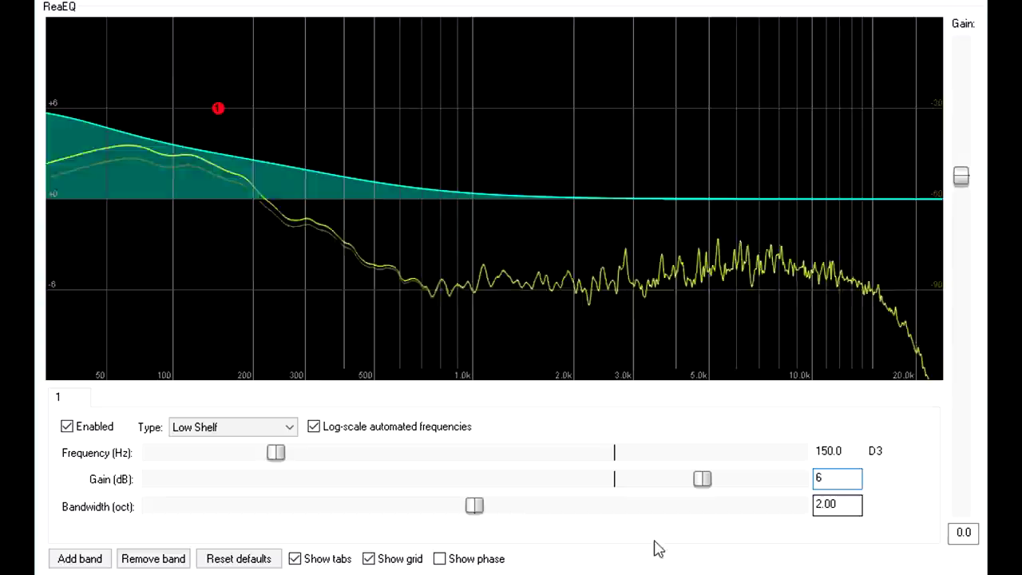
{"action": "left_click_drag", "start_coordinate": [476, 507], "coordinate": [306, 503]}
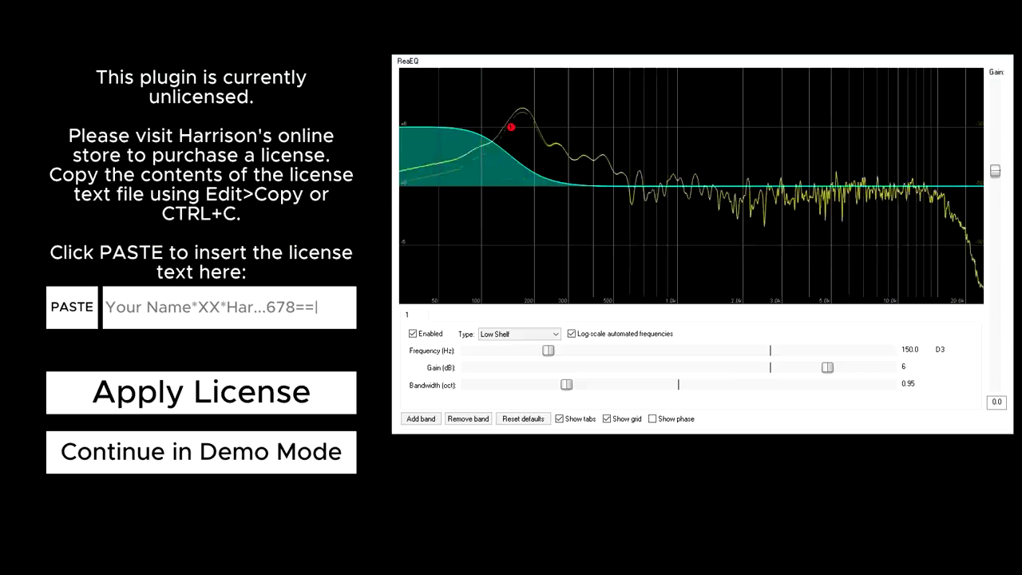
{"action": "left_click", "coordinate": [267, 457]}
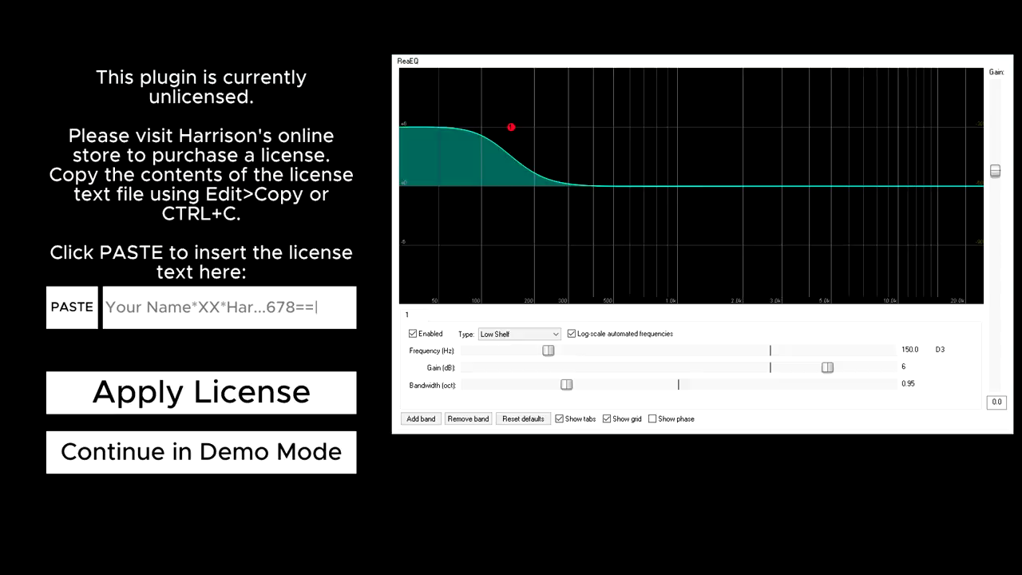
Keep the demo, then narrow the ReaEQ shelf bandwidth from 0.97 to about 0.59 octaves
{"action": "left_click", "coordinate": [273, 458]}
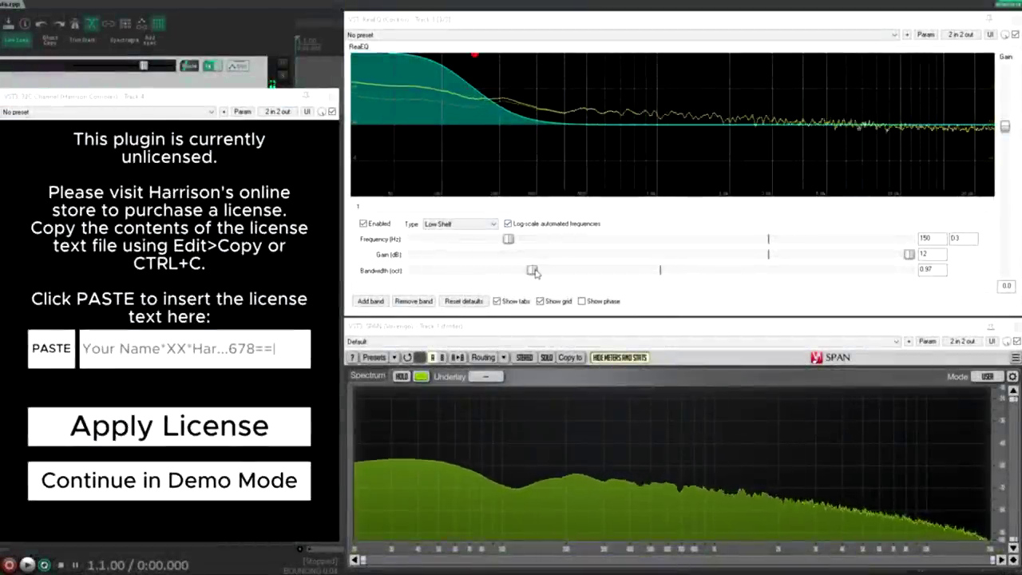
{"action": "left_click_drag", "start_coordinate": [532, 270], "coordinate": [489, 269]}
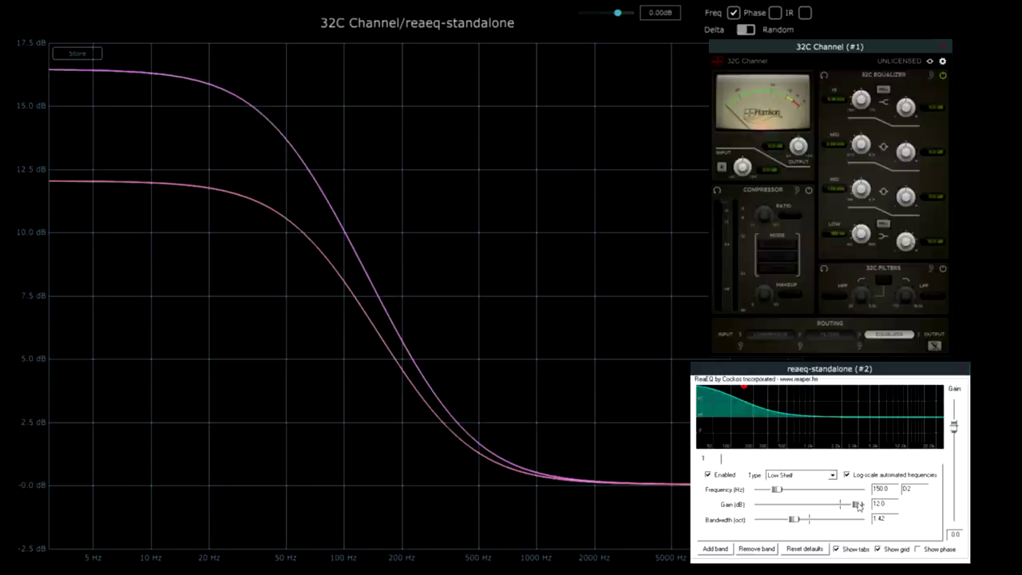
Set the ReaEQ shelf gain to 16.4 dB and tune frequency to 134 Hz, bandwidth 1.41 octaves
{"action": "scroll", "coordinate": [860, 505], "scroll_direction": "up", "scroll_amount": 2}
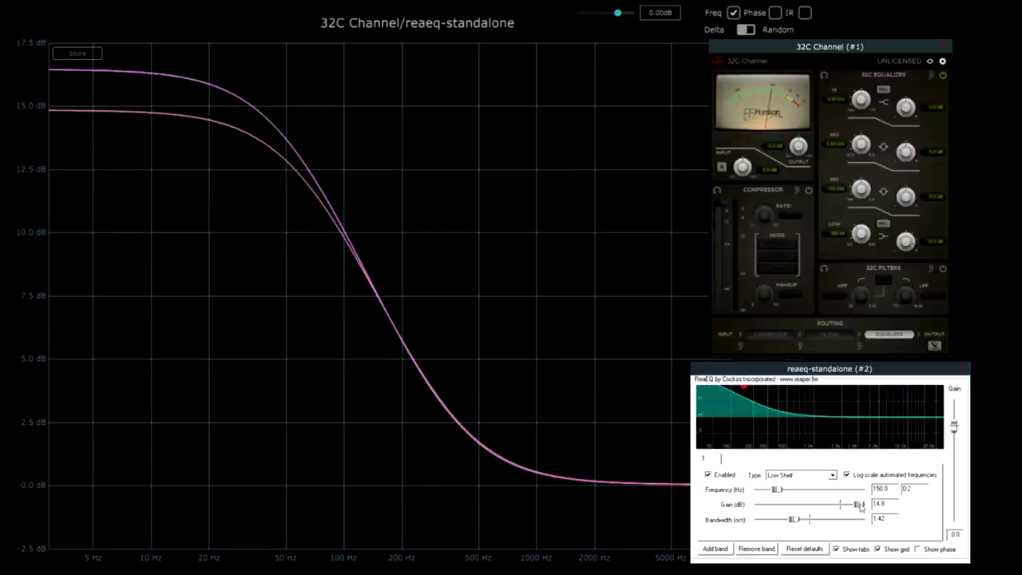
{"action": "scroll", "coordinate": [862, 506], "scroll_direction": "up", "scroll_amount": 2}
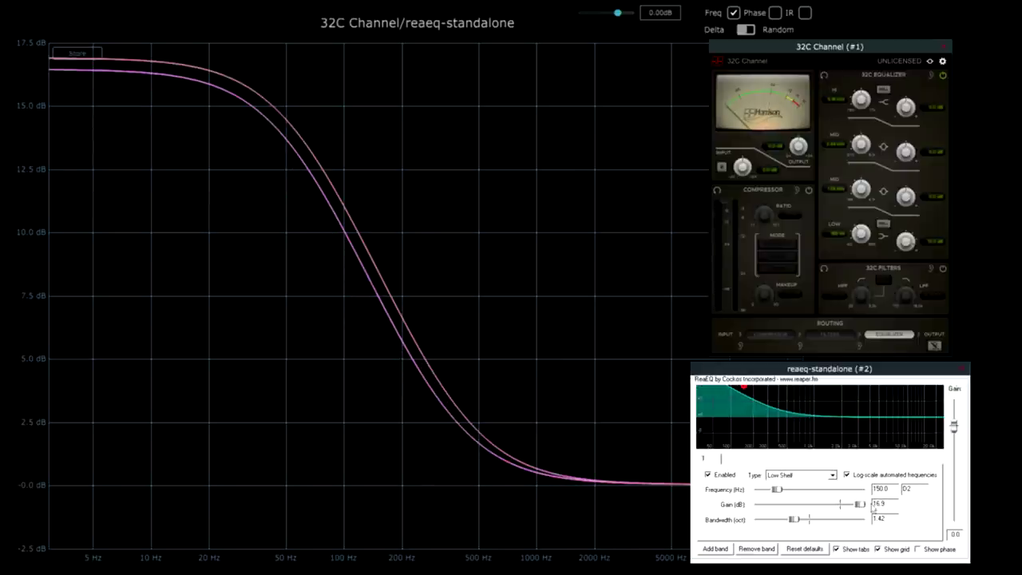
{"action": "double_click", "coordinate": [890, 503]}
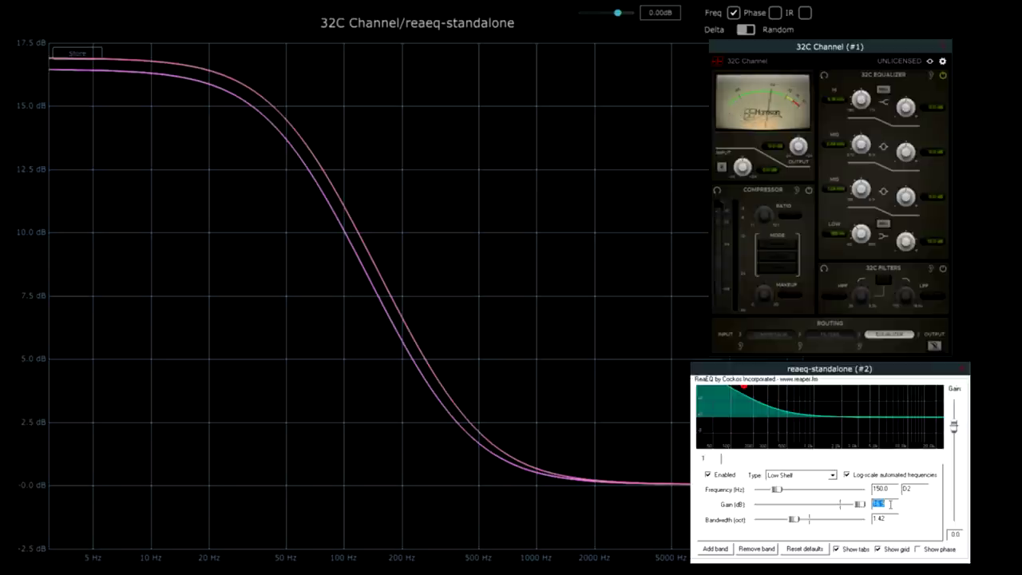
{"action": "type", "text": "15"}
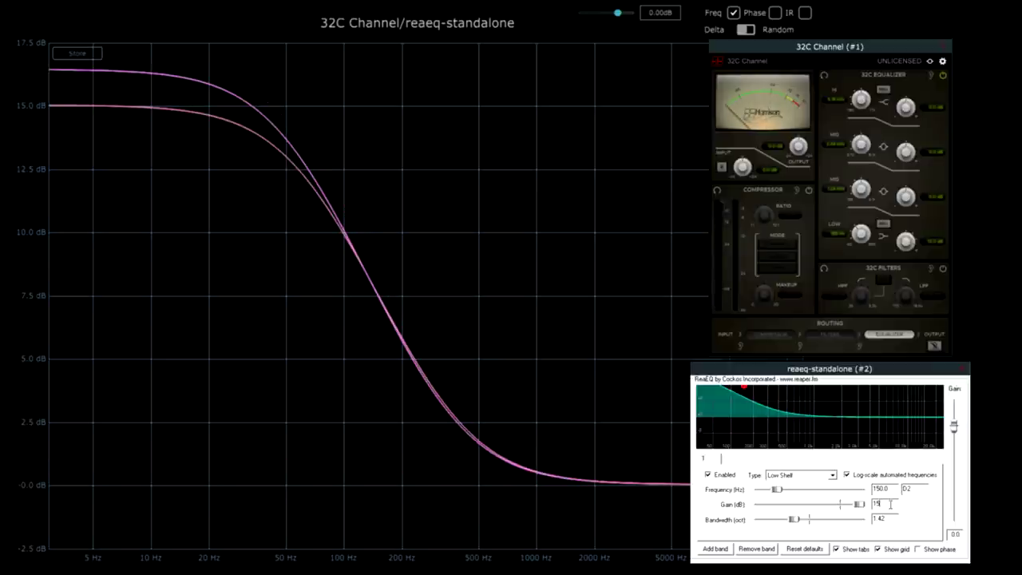
{"action": "type", "text": ".9"}
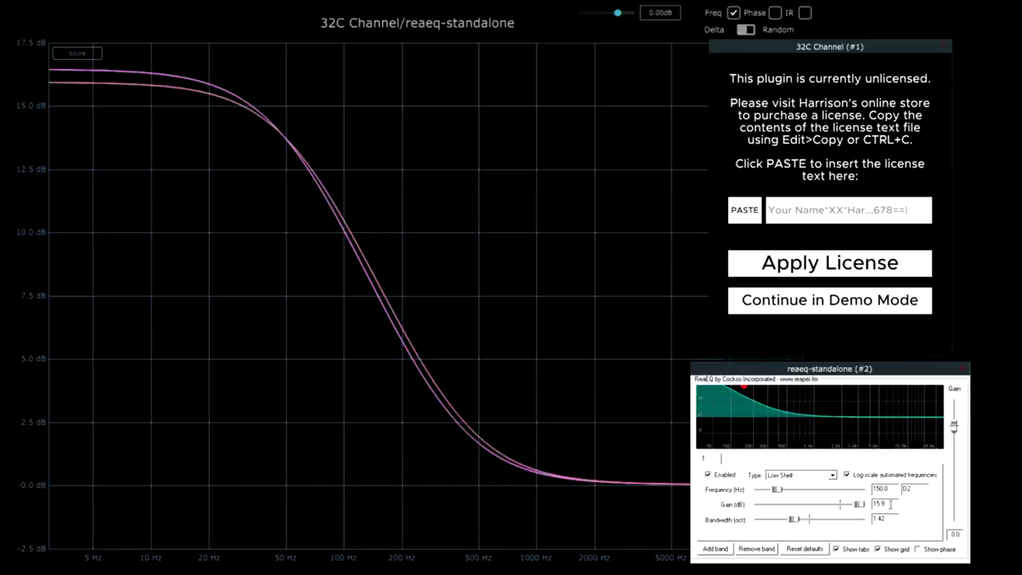
{"action": "double_click", "coordinate": [891, 504]}
{"action": "type", "text": "16.4"}
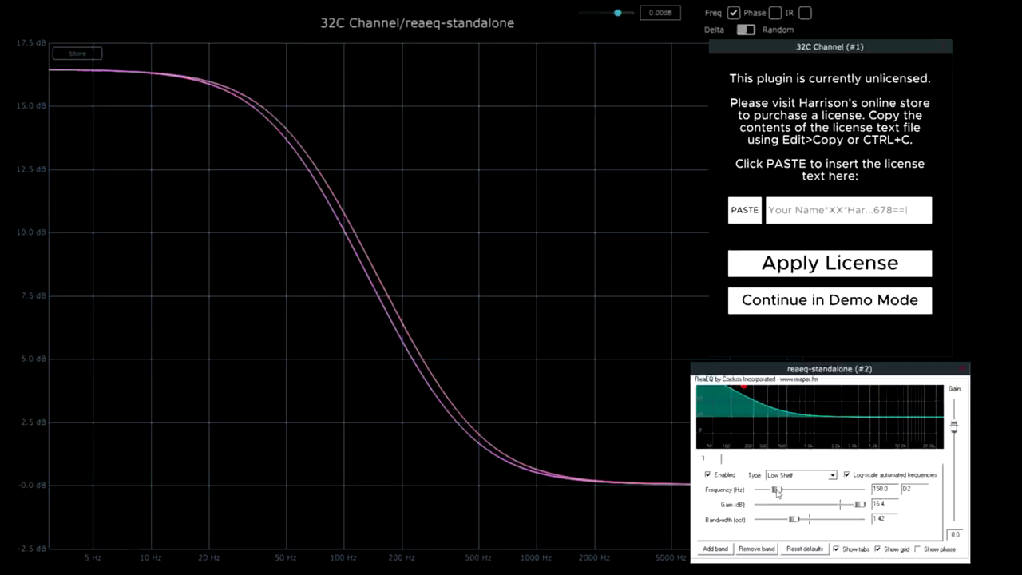
{"action": "left_click_drag", "start_coordinate": [778, 492], "coordinate": [776, 493]}
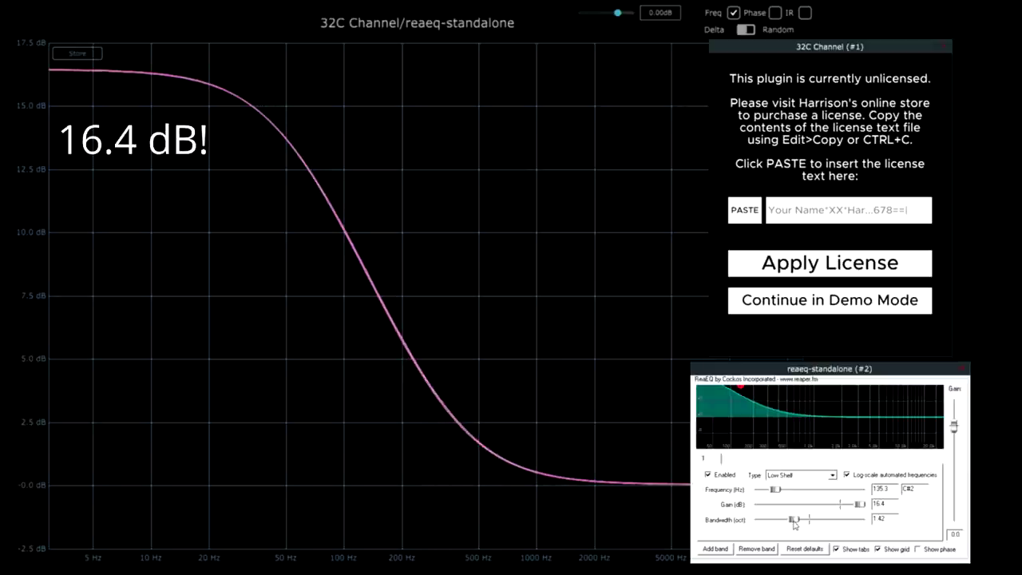
{"action": "left_click_drag", "start_coordinate": [794, 520], "coordinate": [793, 523]}
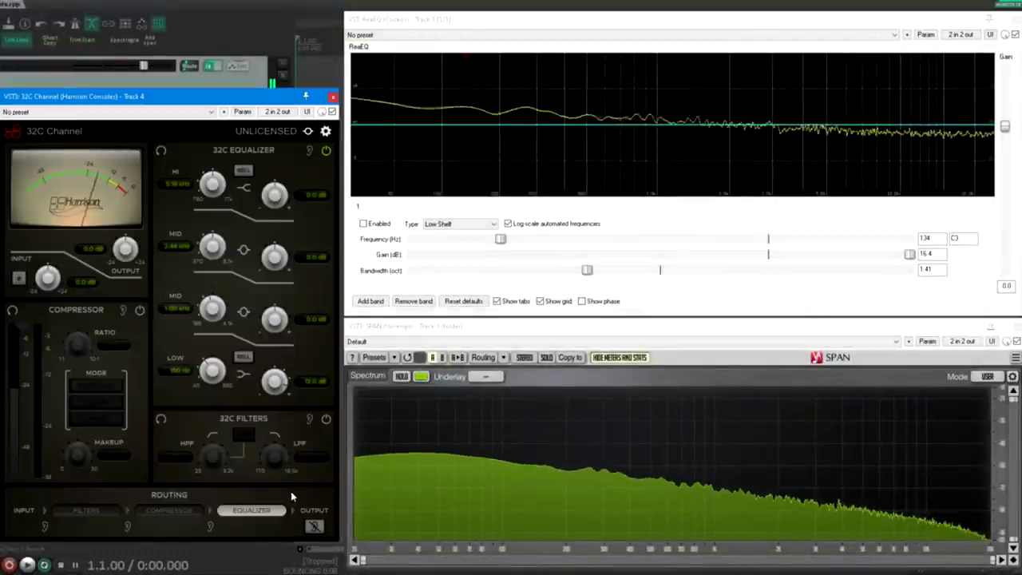
Tick Enabled to activate the matched ReaEQ low-shelf band
{"action": "left_click", "coordinate": [363, 224]}
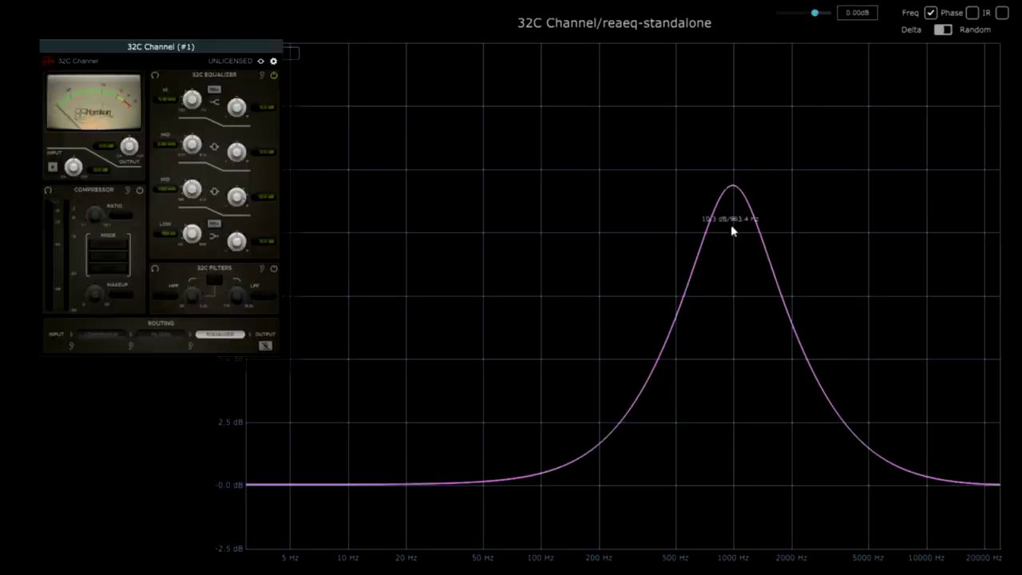
Switch Plugin Doctor to phase display and zoom in on the frequency axis
{"action": "left_click", "coordinate": [972, 14]}
{"action": "scroll", "coordinate": [703, 561], "scroll_direction": "up", "scroll_amount": 3}
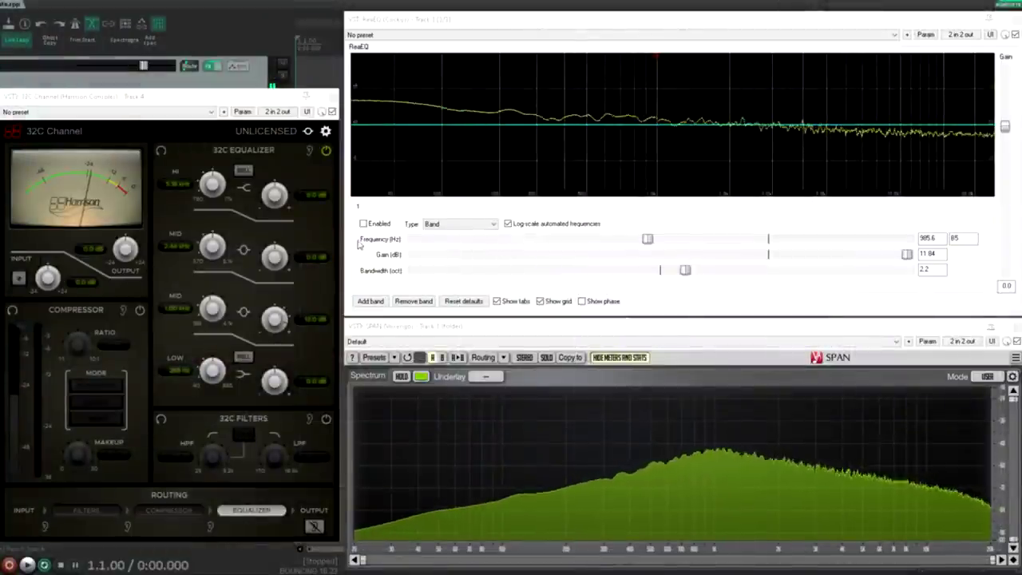
A/B the ReaEQ 10 kHz bell band, then the high-shelf band, against the 32C EQ, ending with the high shelf enabled
{"action": "left_click", "coordinate": [363, 224]}
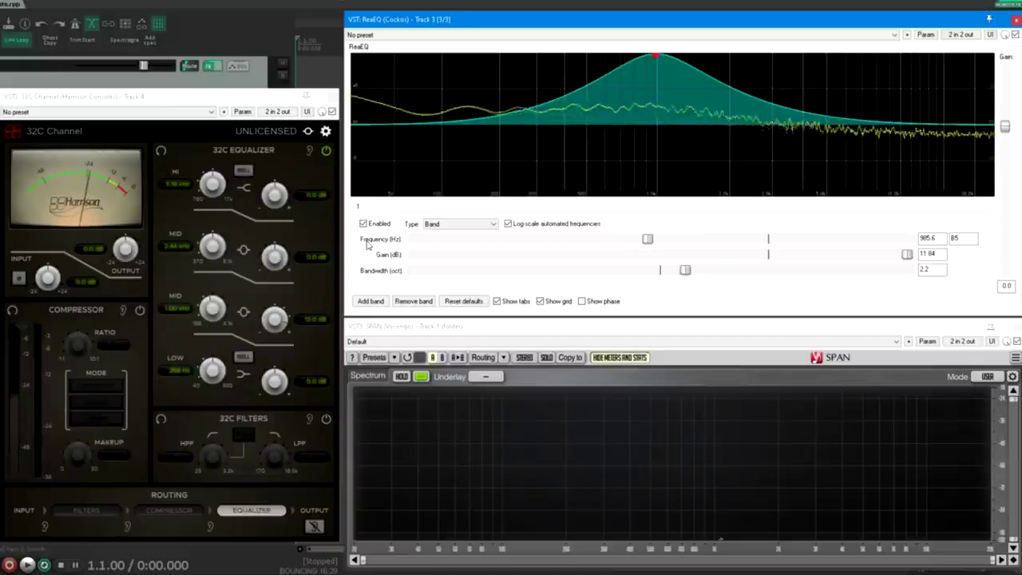
{"action": "left_click", "coordinate": [363, 225]}
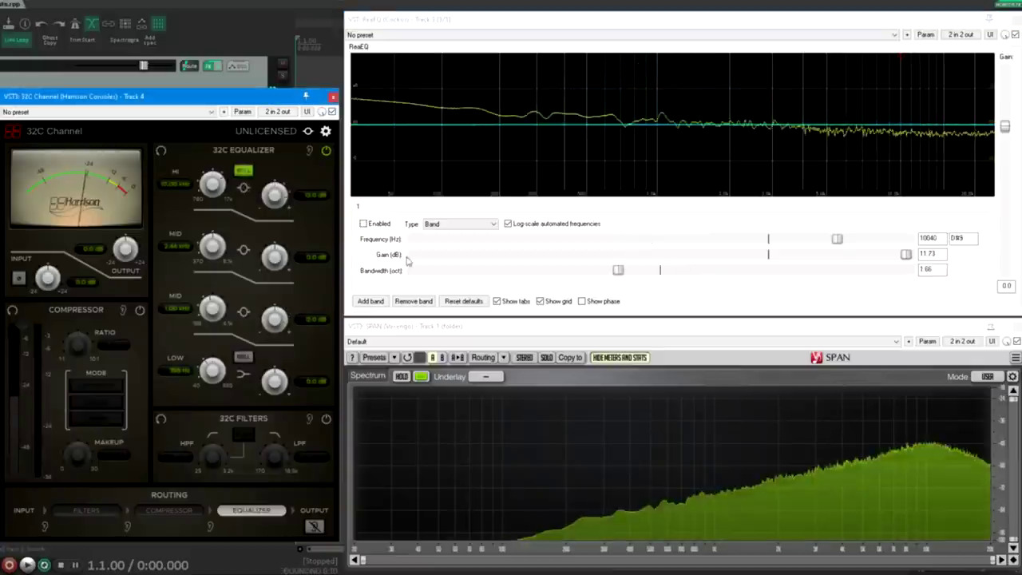
{"action": "left_click", "coordinate": [363, 224]}
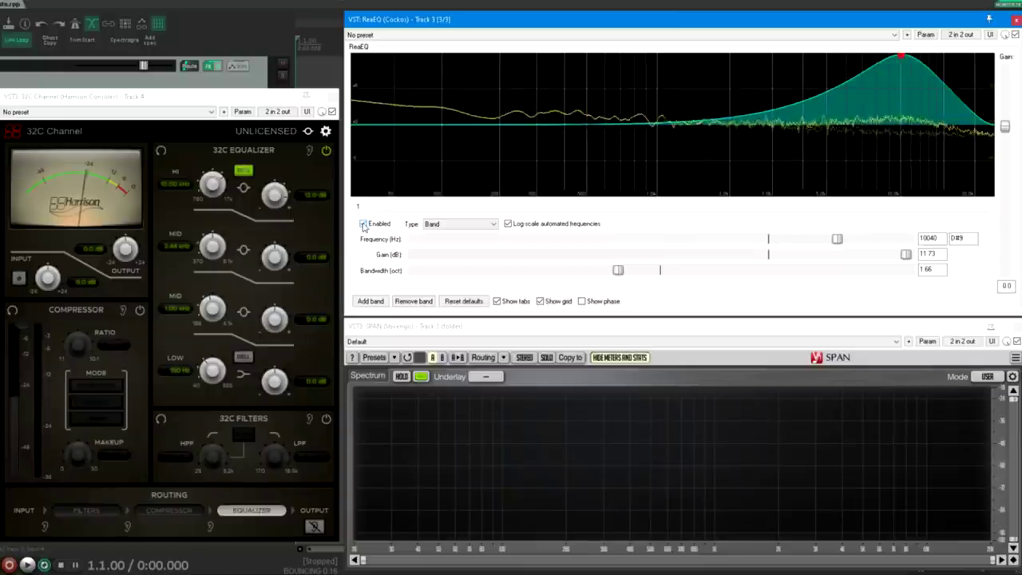
{"action": "left_click", "coordinate": [363, 225]}
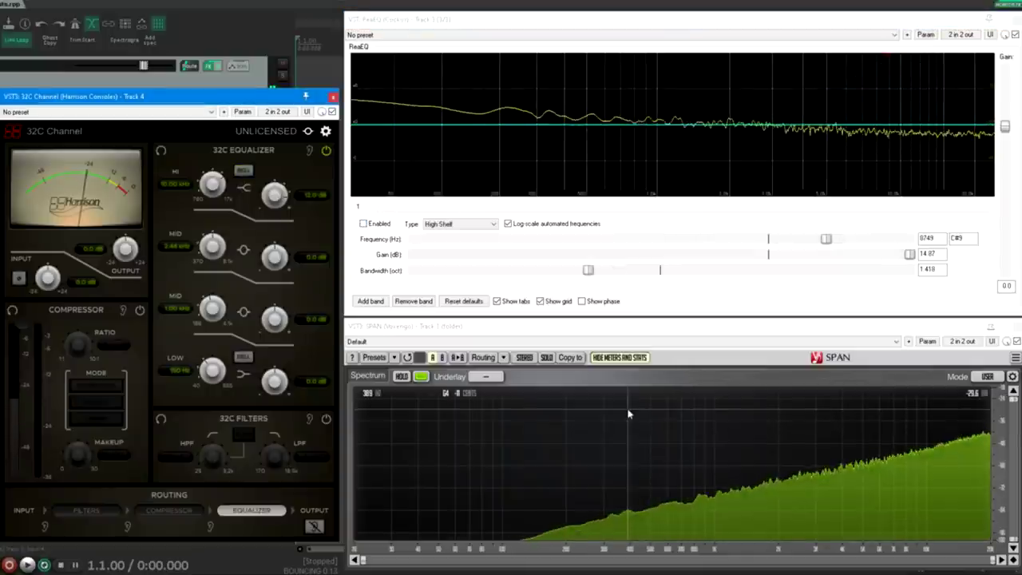
{"action": "left_click", "coordinate": [364, 224]}
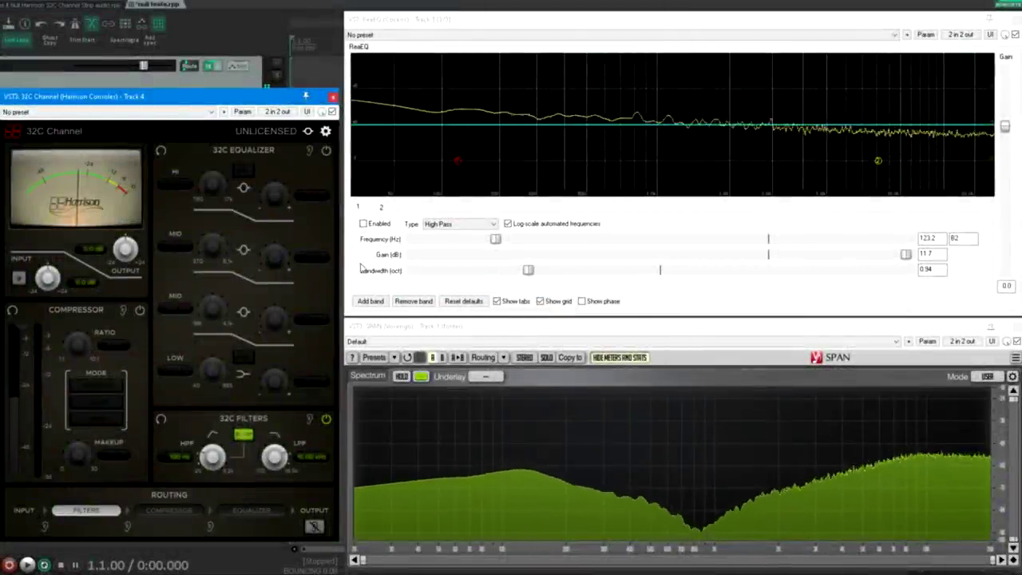
Enable ReaEQ band 1 (High Pass) and band 2 (Low Pass)
{"action": "left_click", "coordinate": [364, 224]}
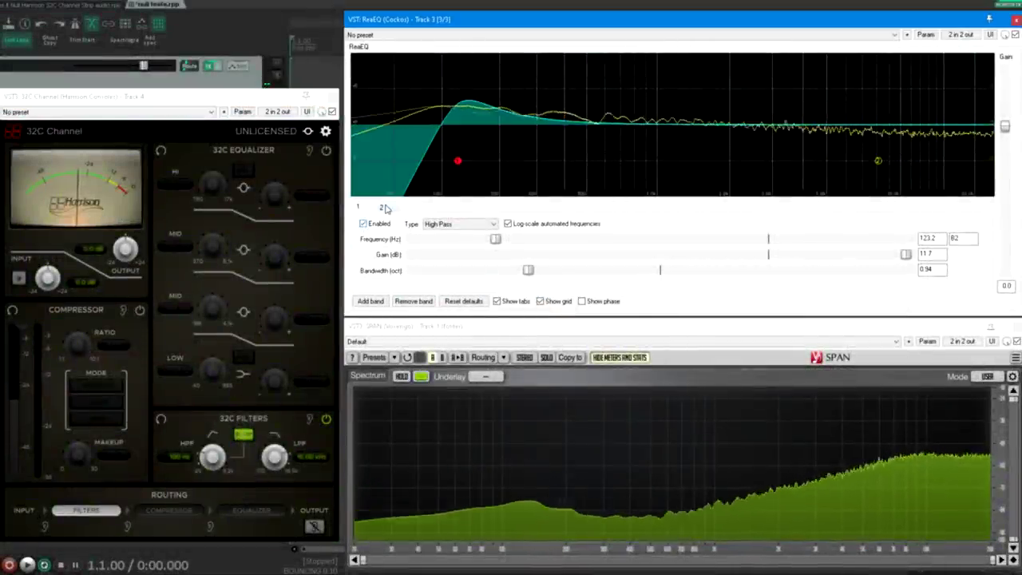
{"action": "left_click", "coordinate": [380, 207]}
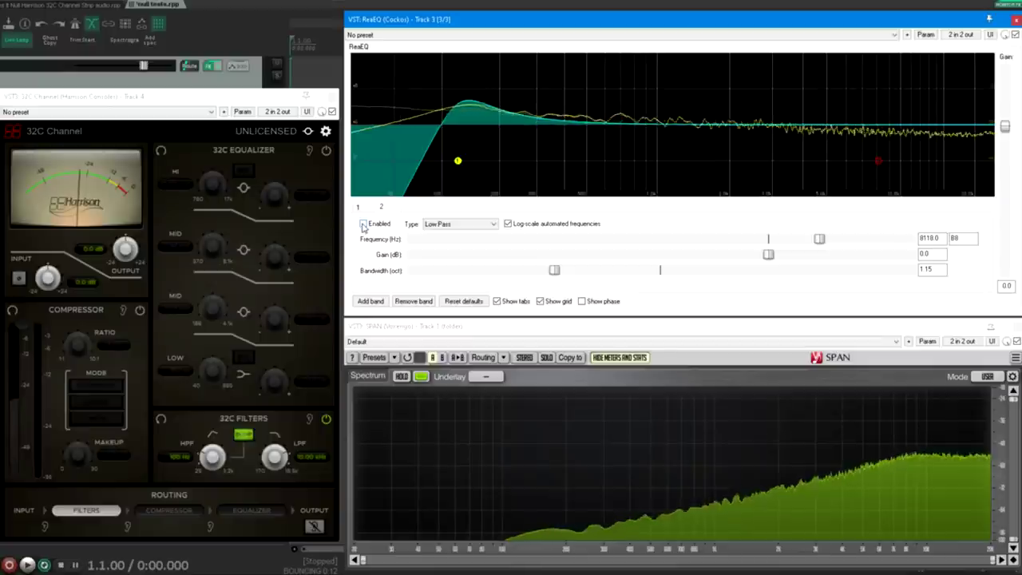
{"action": "left_click", "coordinate": [363, 224]}
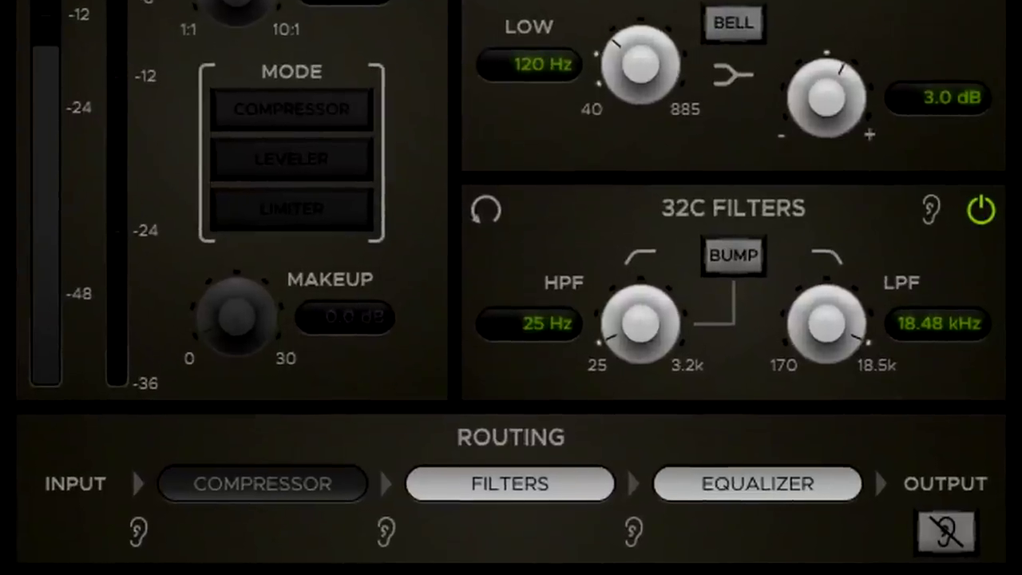
Tweak the 32C filters: high-pass near 46 Hz with the bump tried and turned off, and low-pass swept
{"action": "left_click_drag", "start_coordinate": [650, 343], "coordinate": [642, 307]}
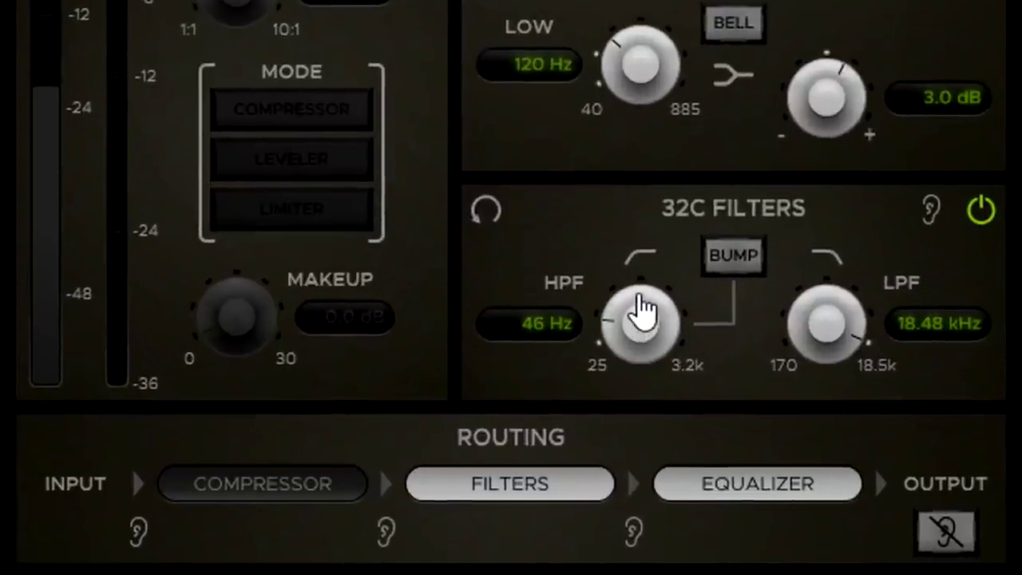
{"action": "left_click", "coordinate": [723, 263]}
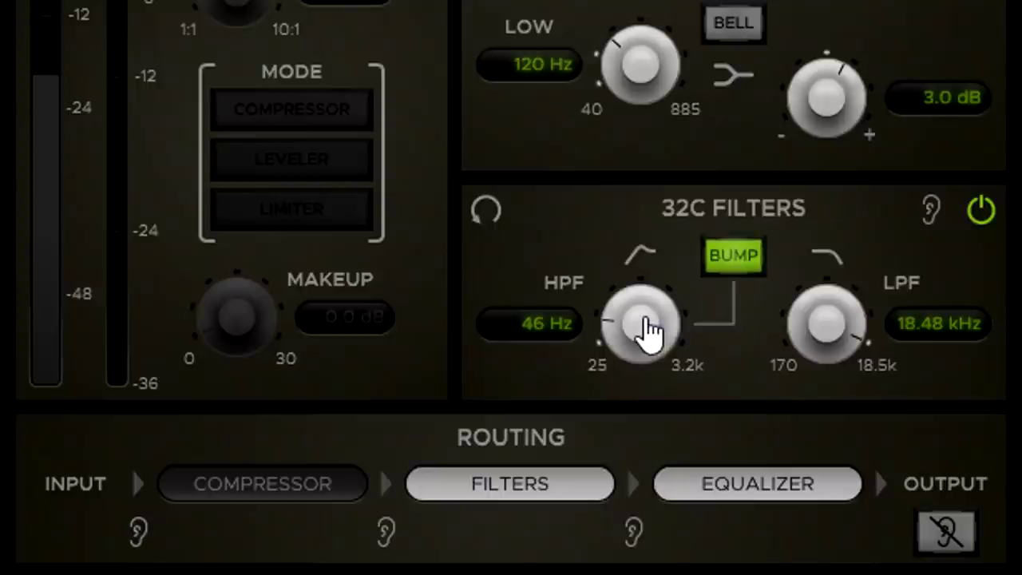
{"action": "left_click_drag", "start_coordinate": [648, 332], "coordinate": [651, 336]}
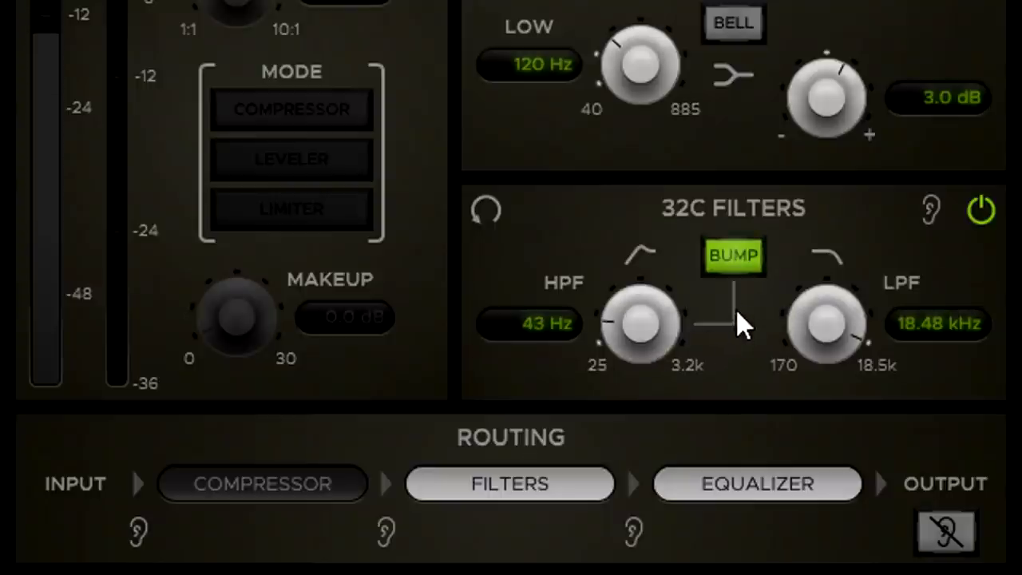
{"action": "left_click", "coordinate": [734, 264]}
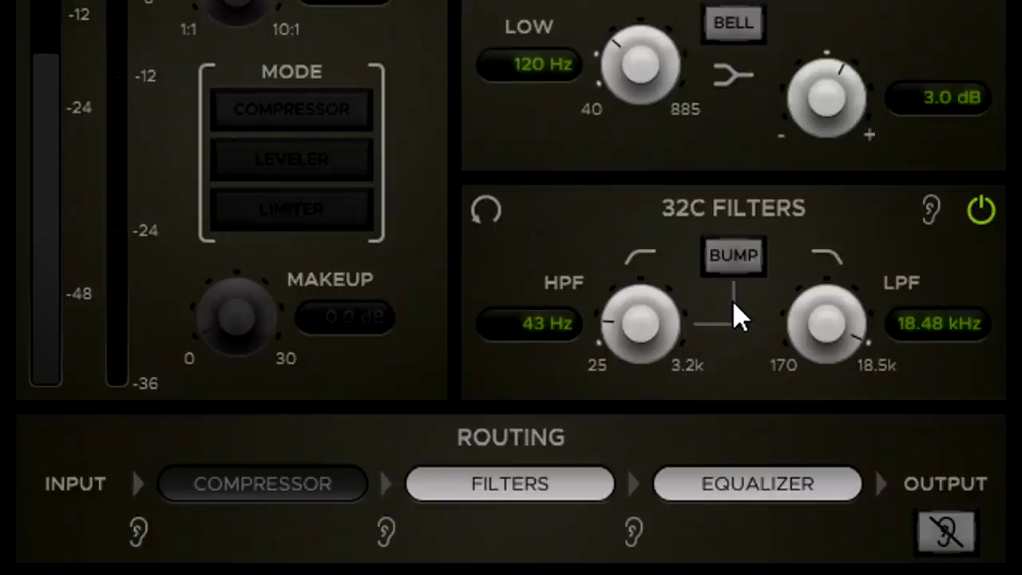
{"action": "left_click_drag", "start_coordinate": [809, 342], "coordinate": [820, 391]}
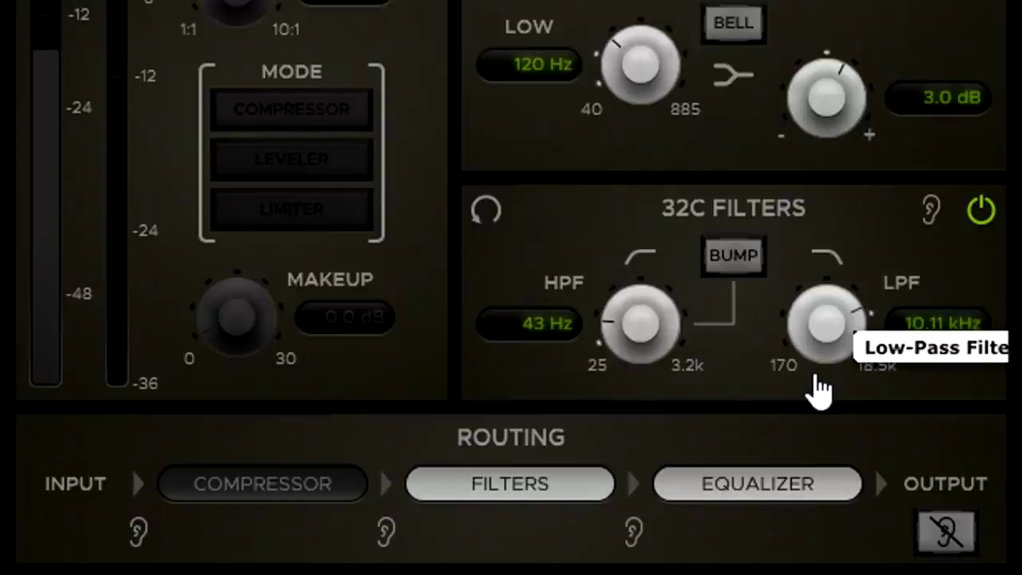
{"action": "left_click_drag", "start_coordinate": [817, 388], "coordinate": [815, 326]}
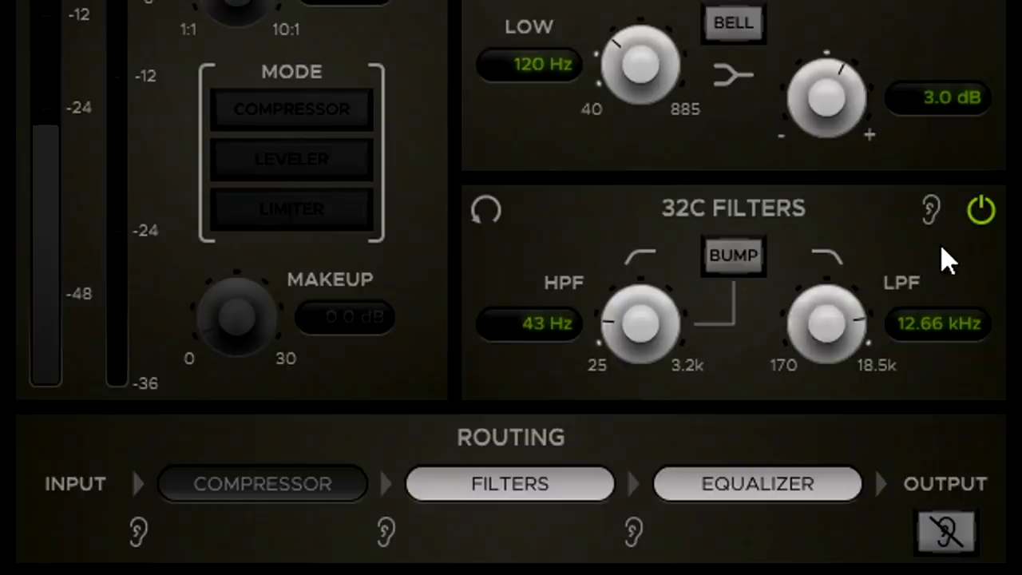
Toggle the 32C filter section on and off to compare, leaving it bypassed
{"action": "left_click", "coordinate": [980, 214]}
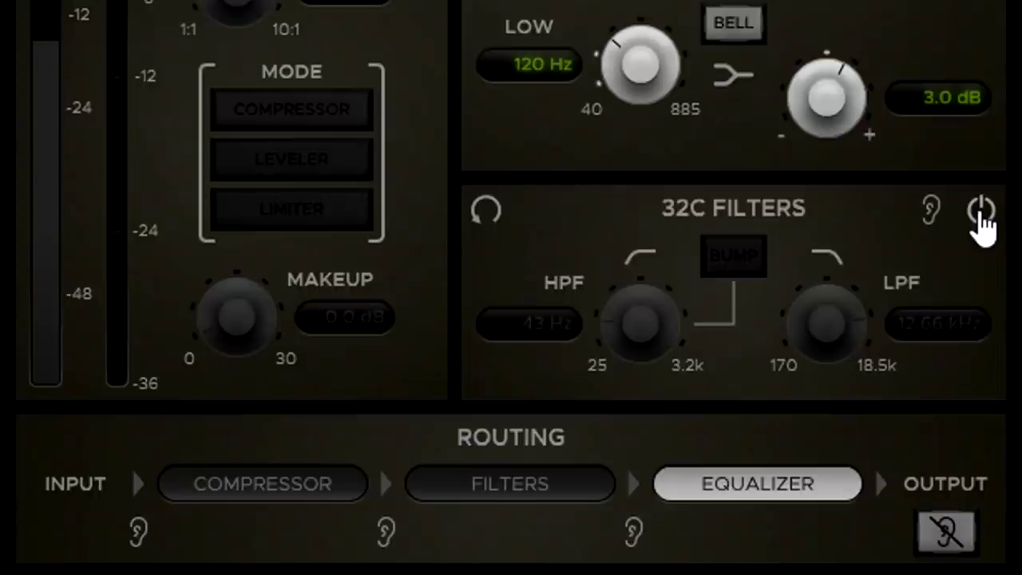
{"action": "left_click", "coordinate": [981, 214]}
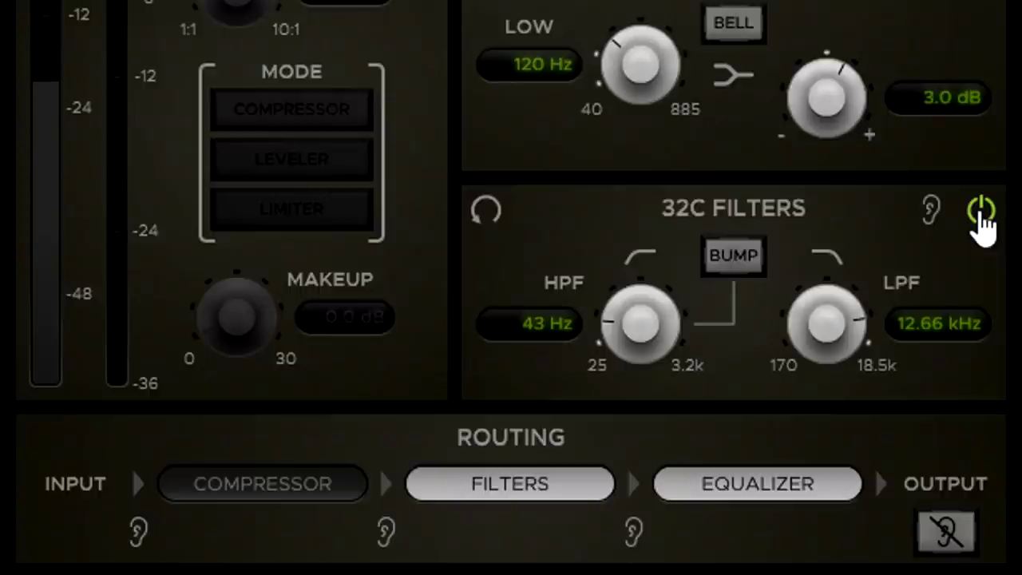
{"action": "left_click", "coordinate": [981, 214]}
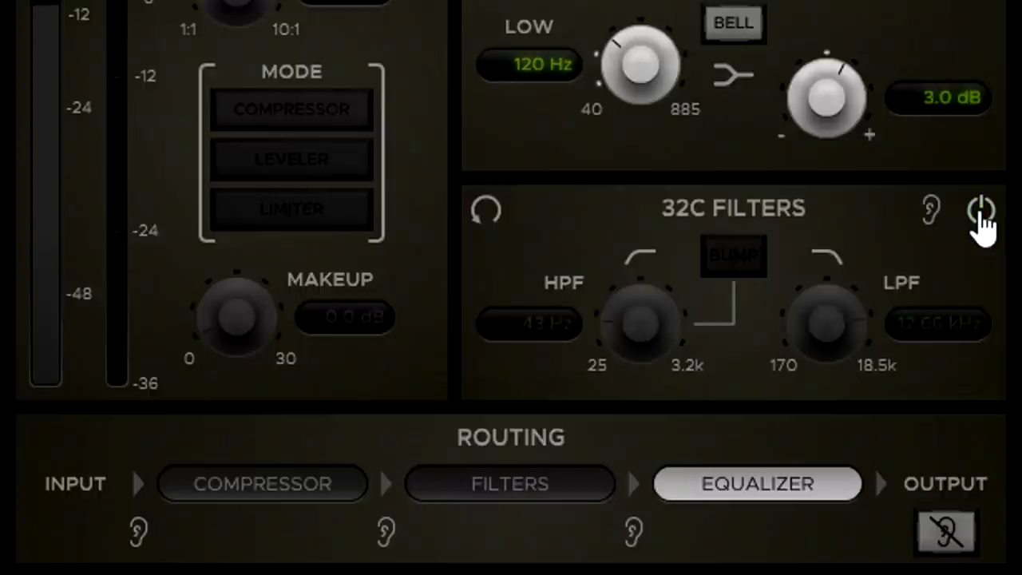
{"action": "left_click", "coordinate": [981, 214]}
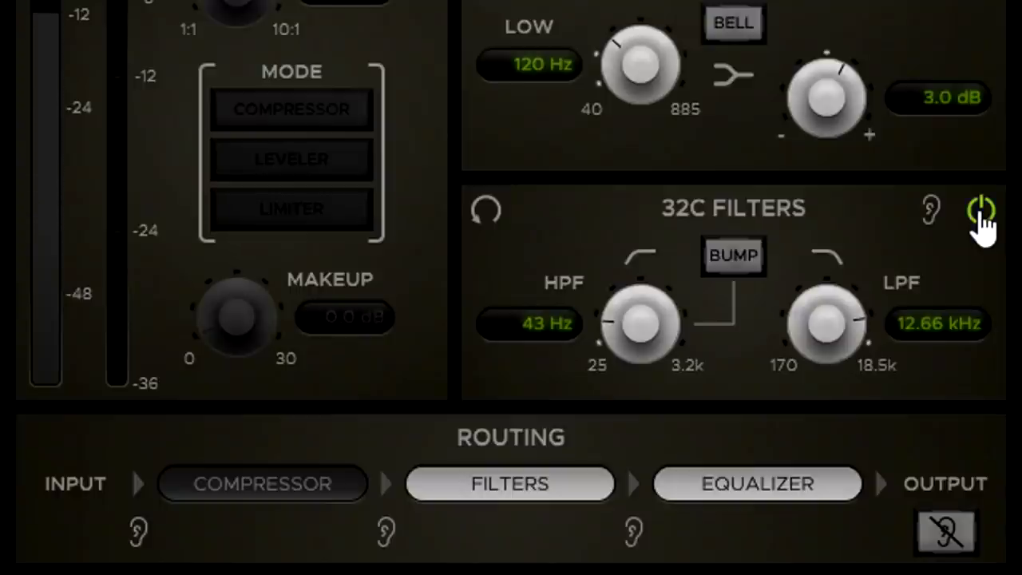
{"action": "left_click", "coordinate": [981, 214]}
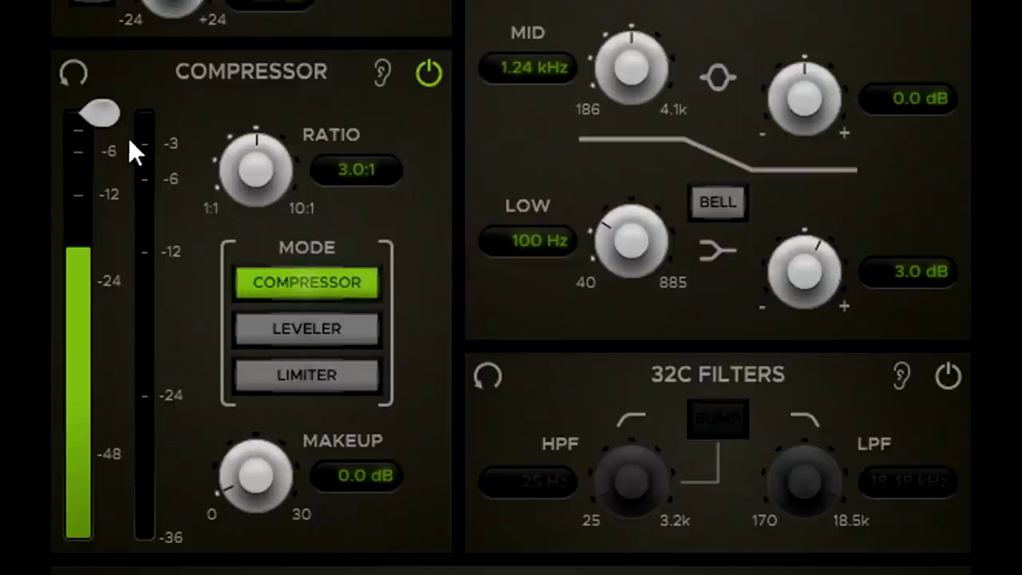
Add about 2.5 dB makeup, set the ratio to 6.7:1 and settle the threshold near -24.5 dB
{"action": "left_click_drag", "start_coordinate": [109, 130], "coordinate": [132, 283]}
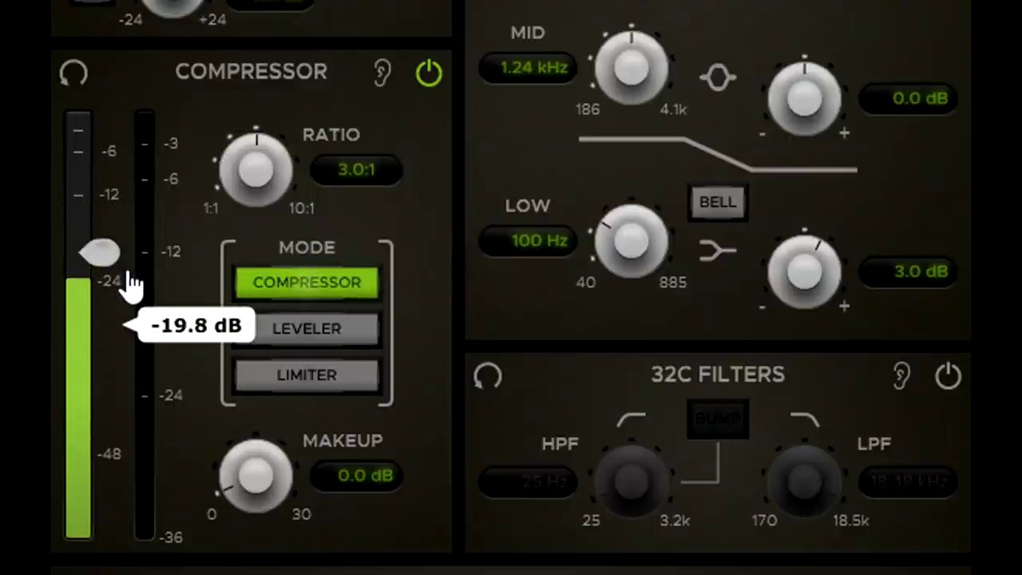
{"action": "left_click_drag", "start_coordinate": [130, 281], "coordinate": [130, 314]}
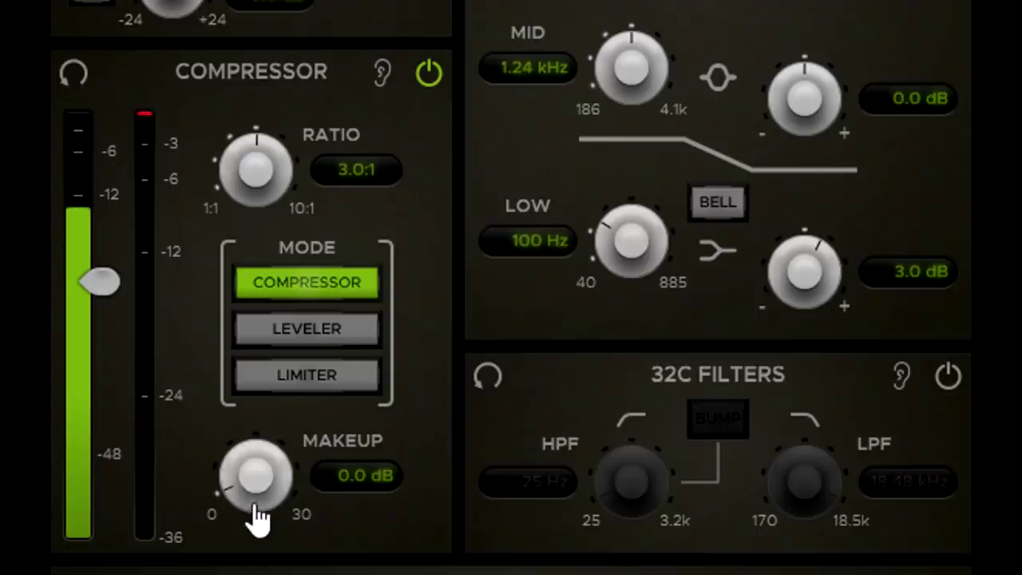
{"action": "left_click_drag", "start_coordinate": [258, 520], "coordinate": [254, 477]}
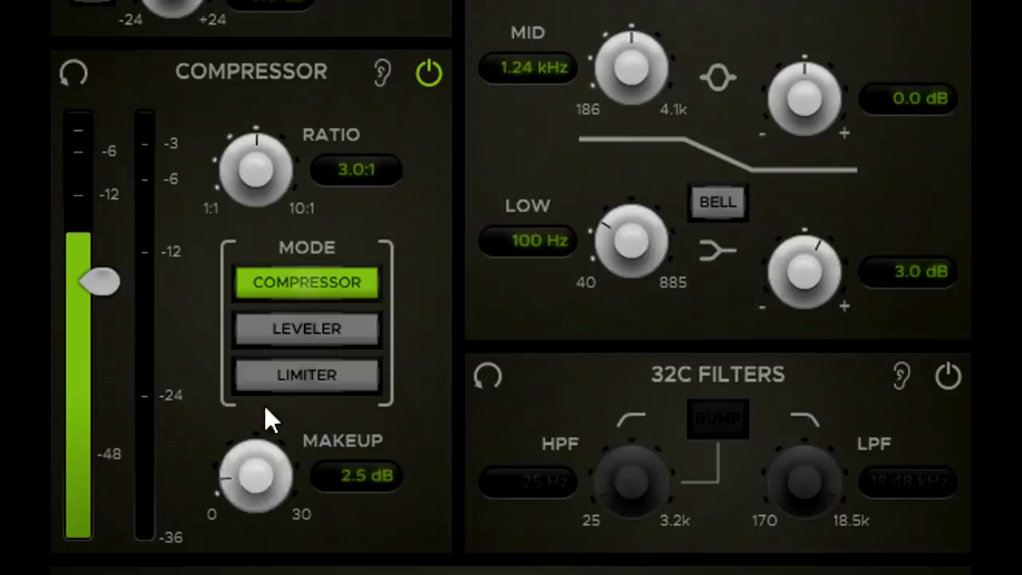
{"action": "left_click_drag", "start_coordinate": [250, 200], "coordinate": [248, 242]}
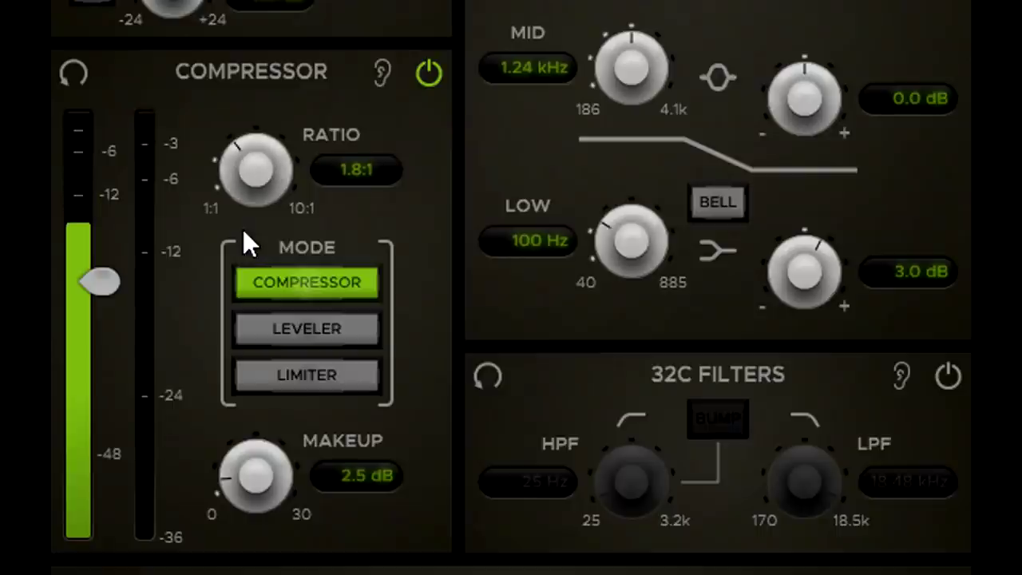
{"action": "left_click_drag", "start_coordinate": [102, 282], "coordinate": [107, 337]}
{"action": "left_click_drag", "start_coordinate": [243, 209], "coordinate": [246, 122]}
{"action": "left_click_drag", "start_coordinate": [107, 321], "coordinate": [107, 256]}
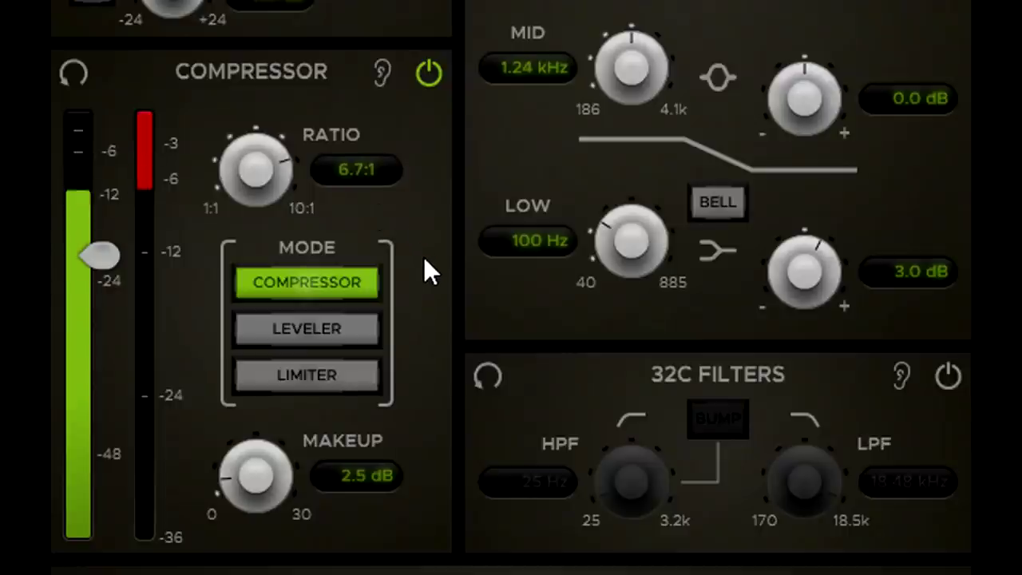
Switch the dynamics to Leveler and pull the threshold down to about -50 dB
{"action": "left_click", "coordinate": [292, 336]}
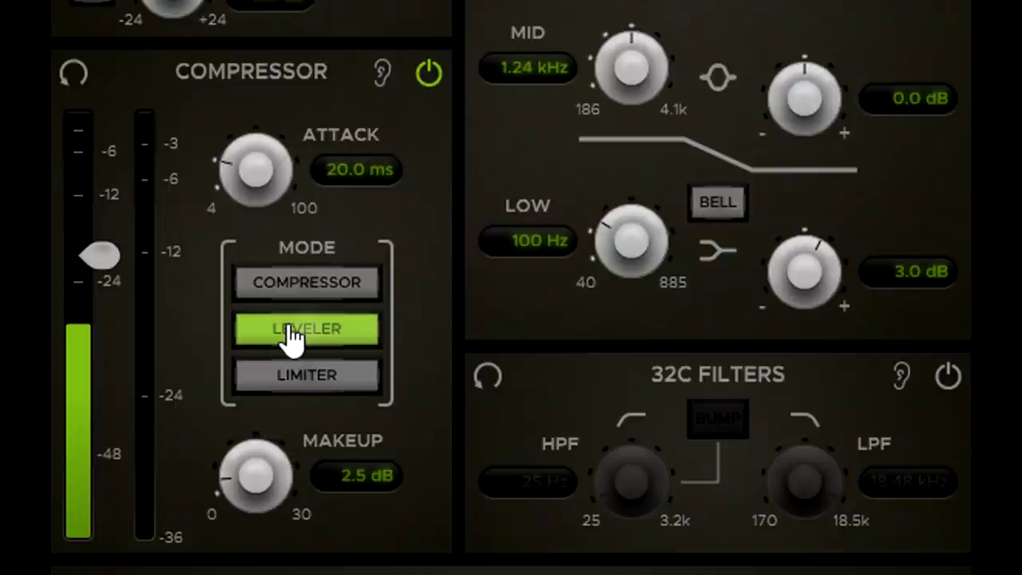
{"action": "left_click_drag", "start_coordinate": [115, 276], "coordinate": [109, 383]}
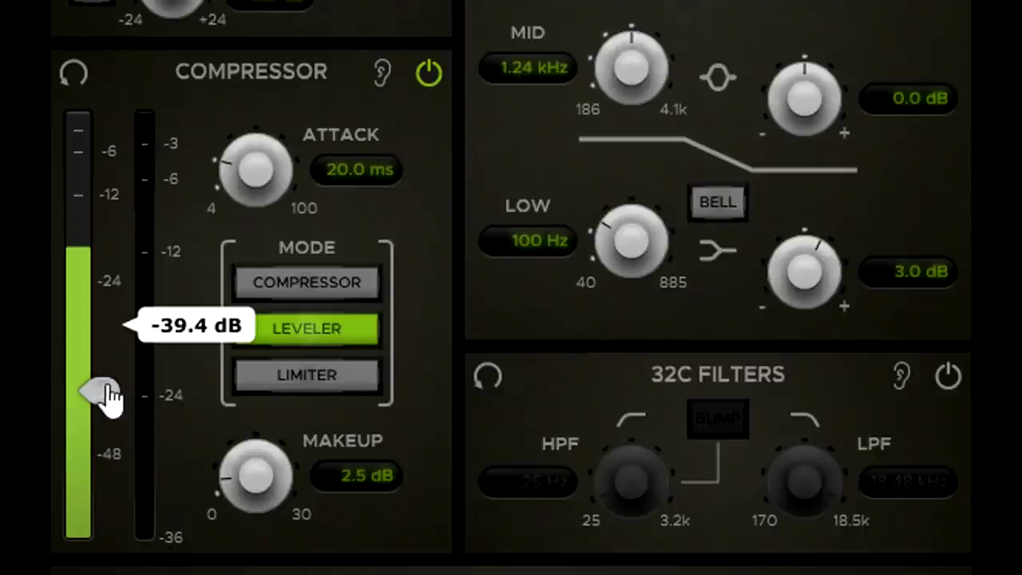
{"action": "left_click_drag", "start_coordinate": [109, 400], "coordinate": [116, 560]}
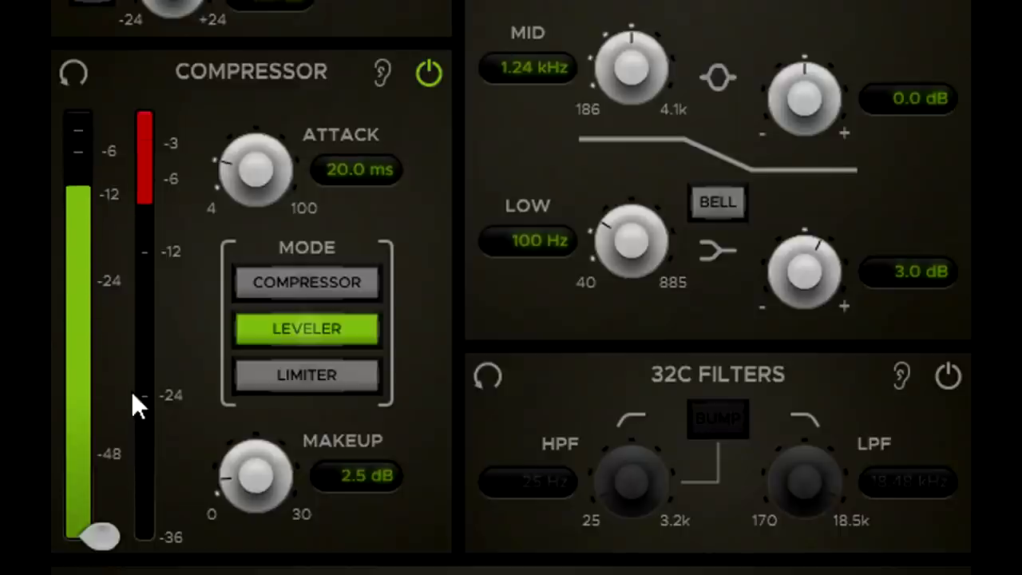
Switch to Limiter mode, raise the threshold and sweep the release, ending at 1 ms
{"action": "left_click", "coordinate": [276, 384]}
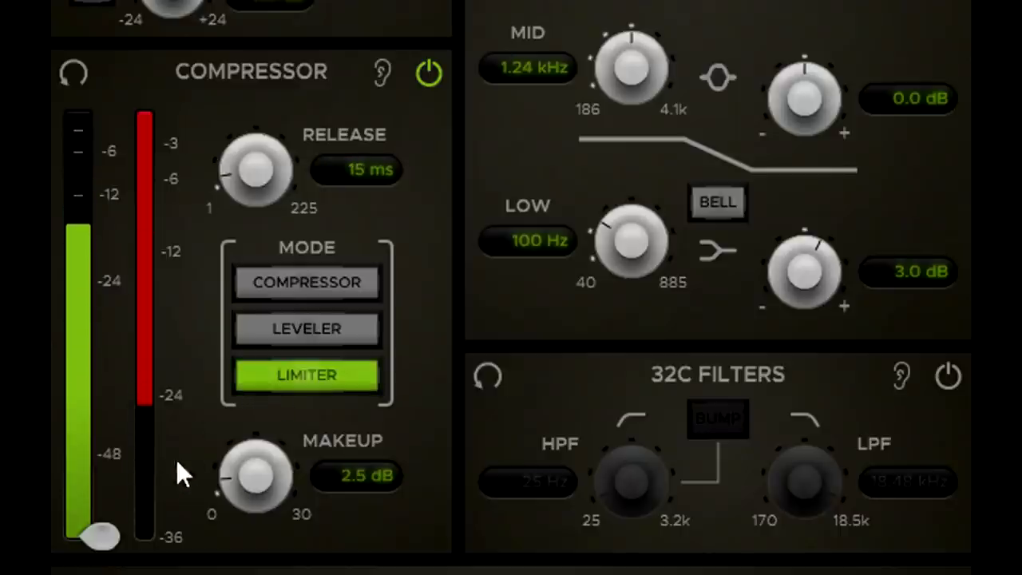
{"action": "left_click_drag", "start_coordinate": [98, 538], "coordinate": [116, 201]}
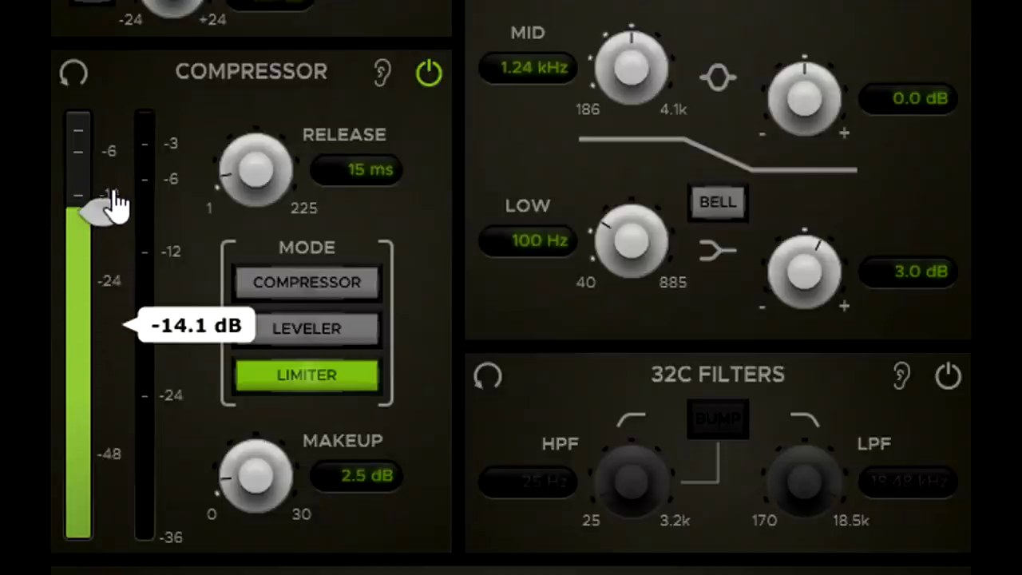
{"action": "left_click_drag", "start_coordinate": [269, 185], "coordinate": [259, 56]}
{"action": "mouse_move", "coordinate": [101, 212]}
{"action": "left_mouse_down"}
{"action": "mouse_move", "coordinate": [108, 239]}
{"action": "mouse_move", "coordinate": [107, 231]}
{"action": "left_mouse_up"}
{"action": "left_click_drag", "start_coordinate": [256, 186], "coordinate": [263, 109]}
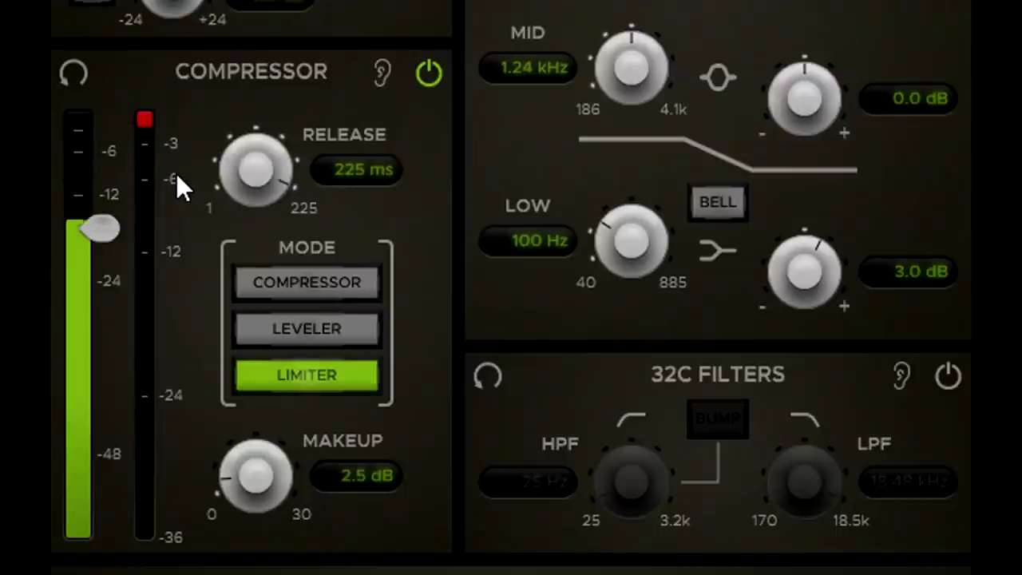
{"action": "left_click_drag", "start_coordinate": [257, 183], "coordinate": [240, 440]}
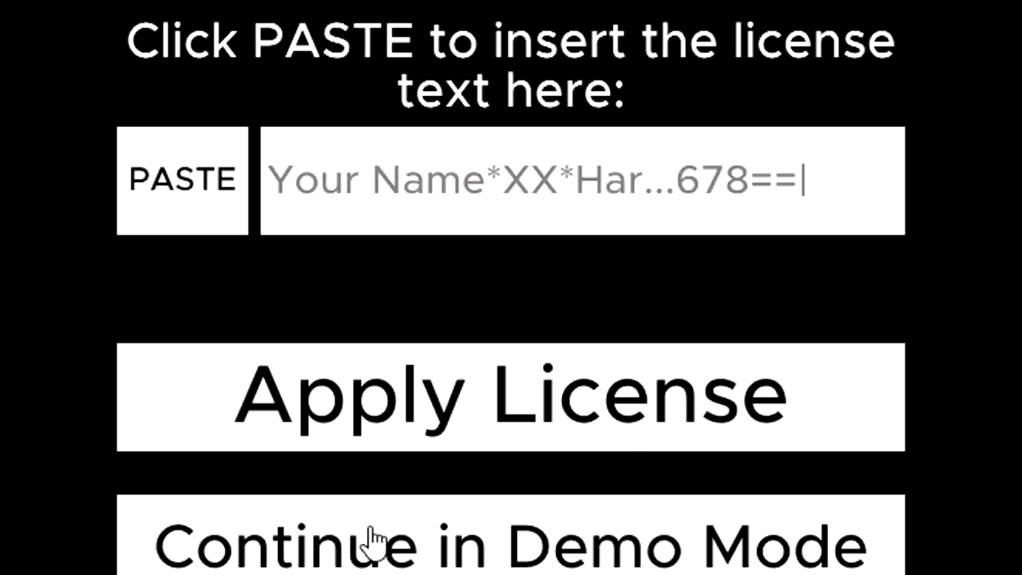
Dismiss the licence prompt, lower the limiter threshold to about -26 dB and raise makeup to about 7.2 dB
{"action": "left_click", "coordinate": [374, 543]}
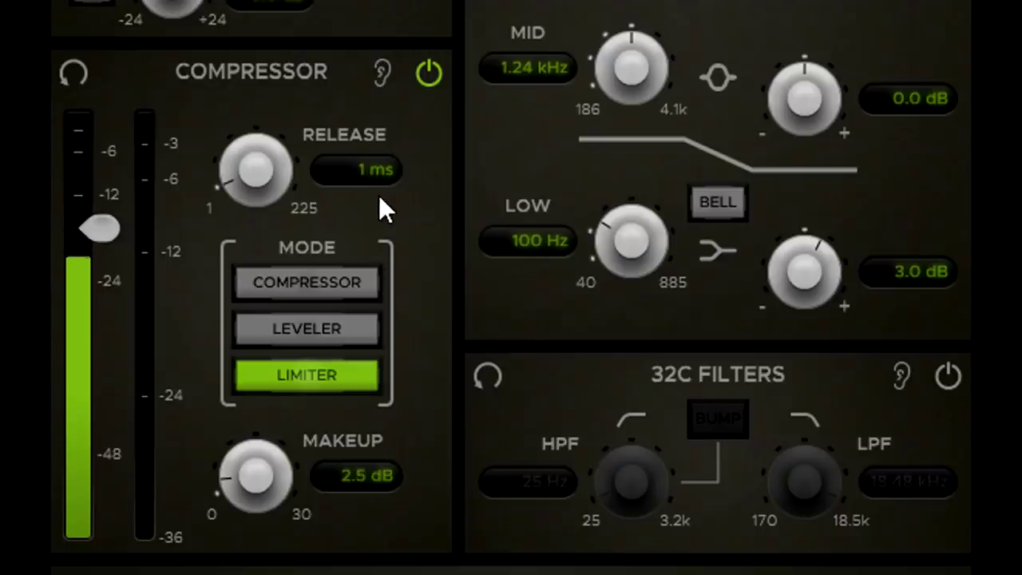
{"action": "mouse_move", "coordinate": [114, 240]}
{"action": "left_click_drag", "start_coordinate": [114, 243], "coordinate": [112, 345]}
{"action": "left_click_drag", "start_coordinate": [253, 479], "coordinate": [256, 450]}
Lengthen the limiter release to 53 ms, raise the threshold to -25.7 dB and reduce makeup to 5.8 dB
{"action": "mouse_move", "coordinate": [104, 326]}
{"action": "left_mouse_down"}
{"action": "mouse_move", "coordinate": [113, 345]}
{"action": "mouse_move", "coordinate": [112, 328]}
{"action": "left_mouse_up"}
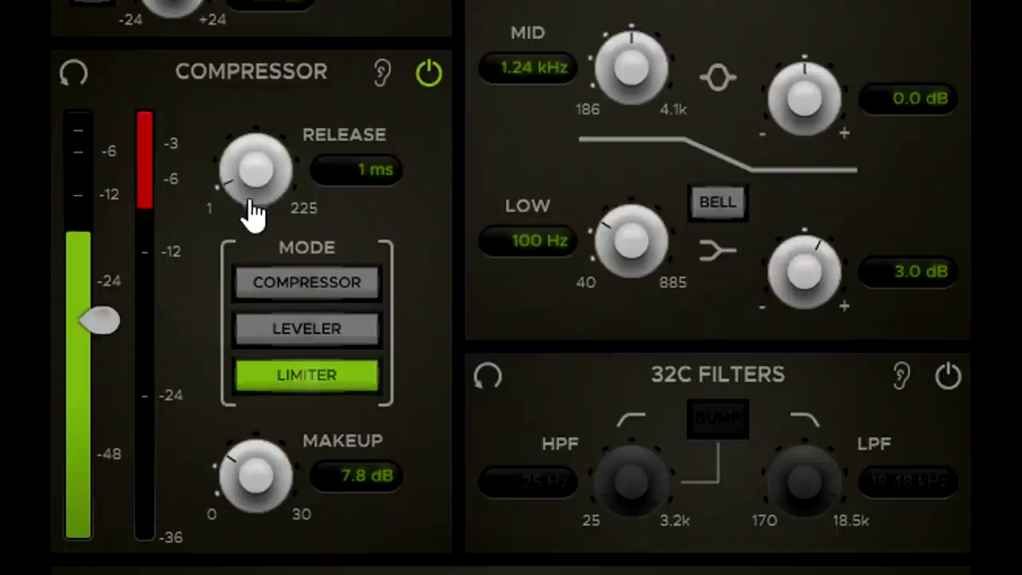
{"action": "left_click_drag", "start_coordinate": [254, 193], "coordinate": [247, 146]}
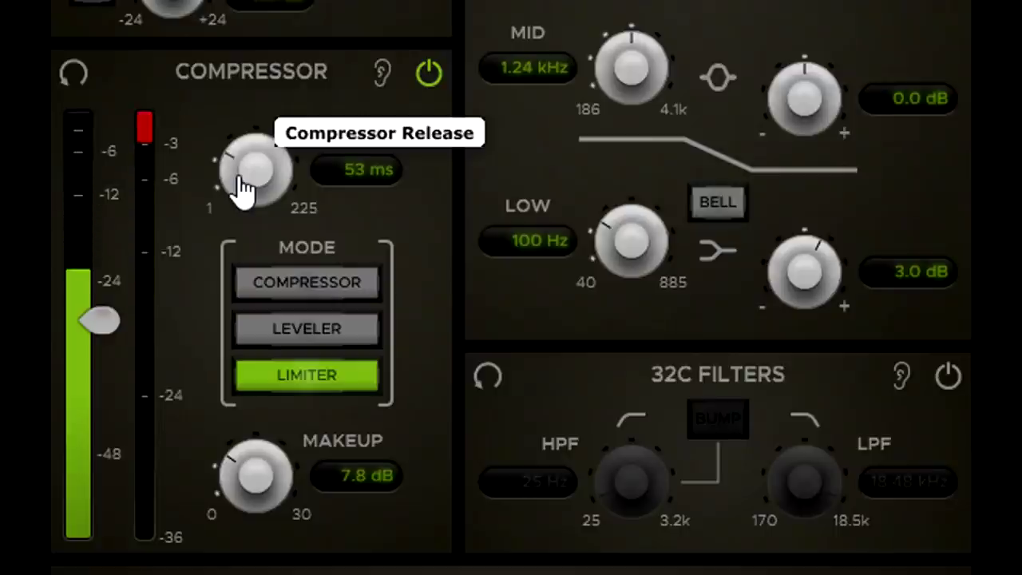
{"action": "left_click_drag", "start_coordinate": [102, 321], "coordinate": [104, 300]}
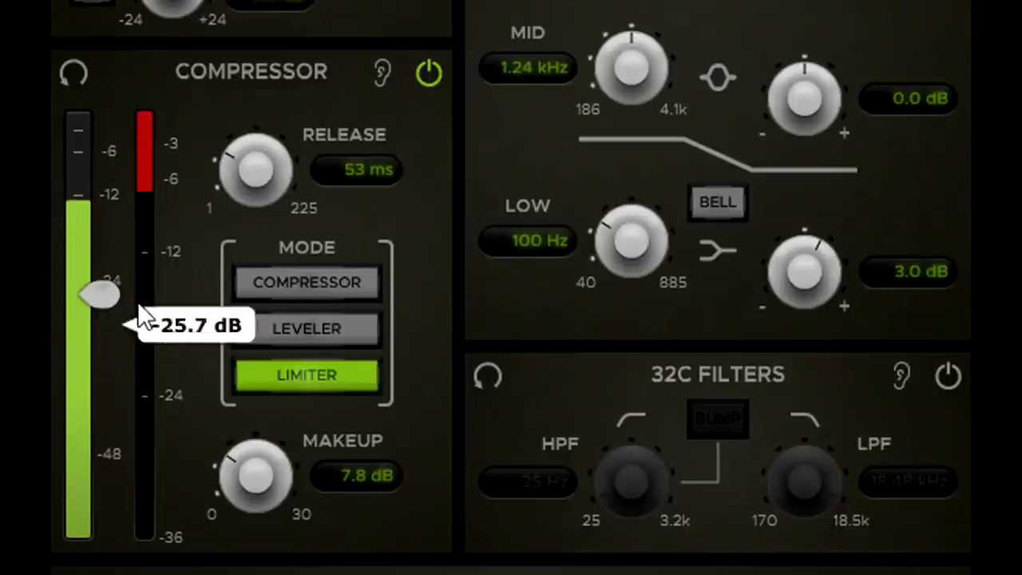
{"action": "left_click_drag", "start_coordinate": [256, 481], "coordinate": [258, 516]}
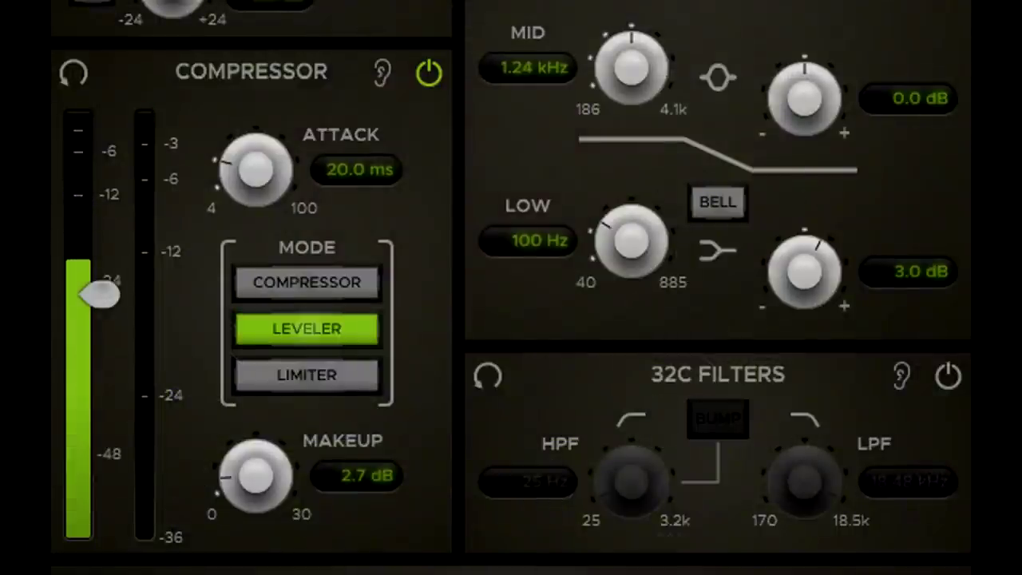
Drop the threshold to about -39.6 dB and shorten the Leveler attack to 11.2 ms, dismissing the licence prompts
{"action": "left_click_drag", "start_coordinate": [99, 295], "coordinate": [128, 548]}
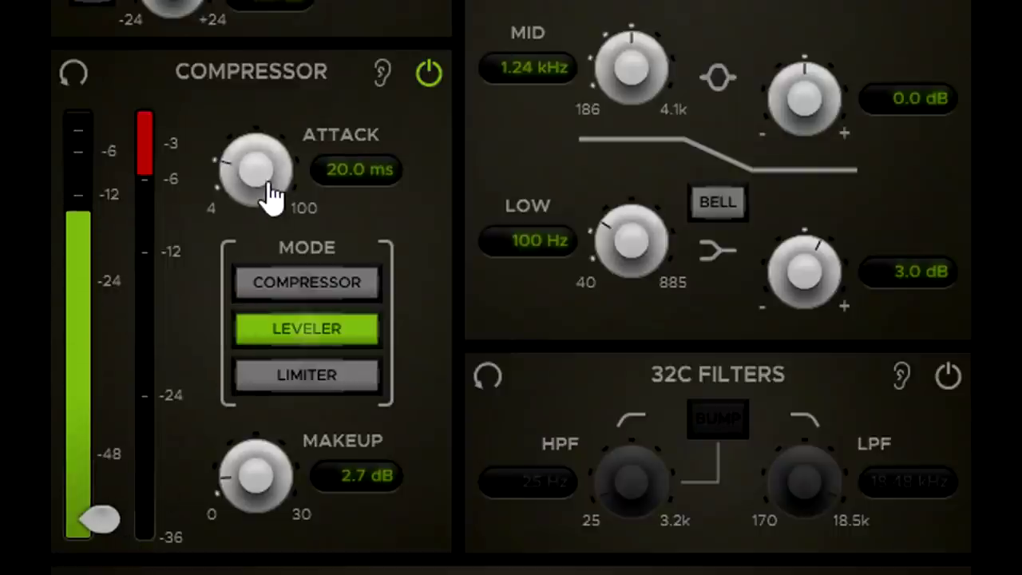
{"action": "left_click_drag", "start_coordinate": [274, 194], "coordinate": [272, 223]}
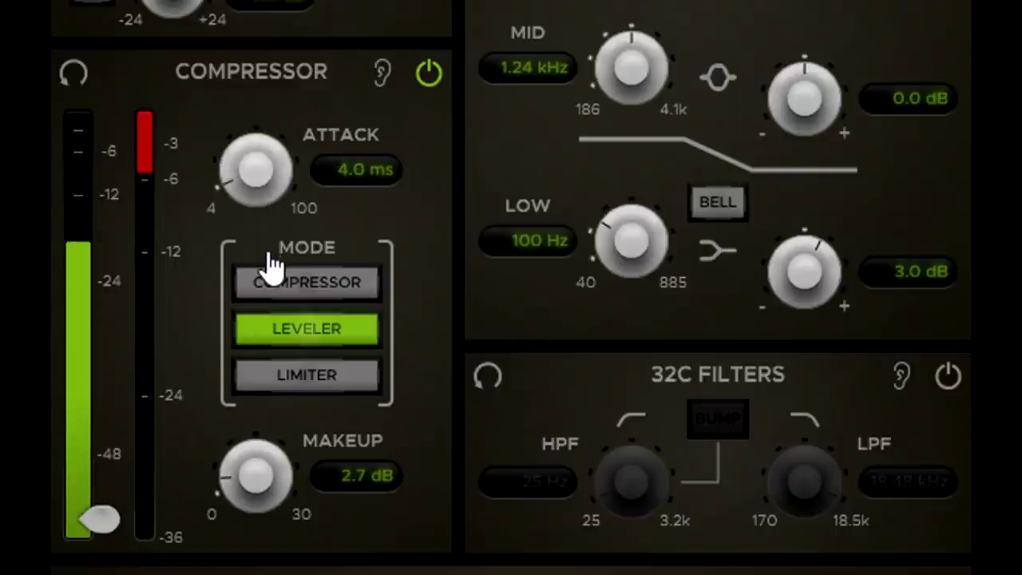
{"action": "left_click_drag", "start_coordinate": [255, 209], "coordinate": [241, 87]}
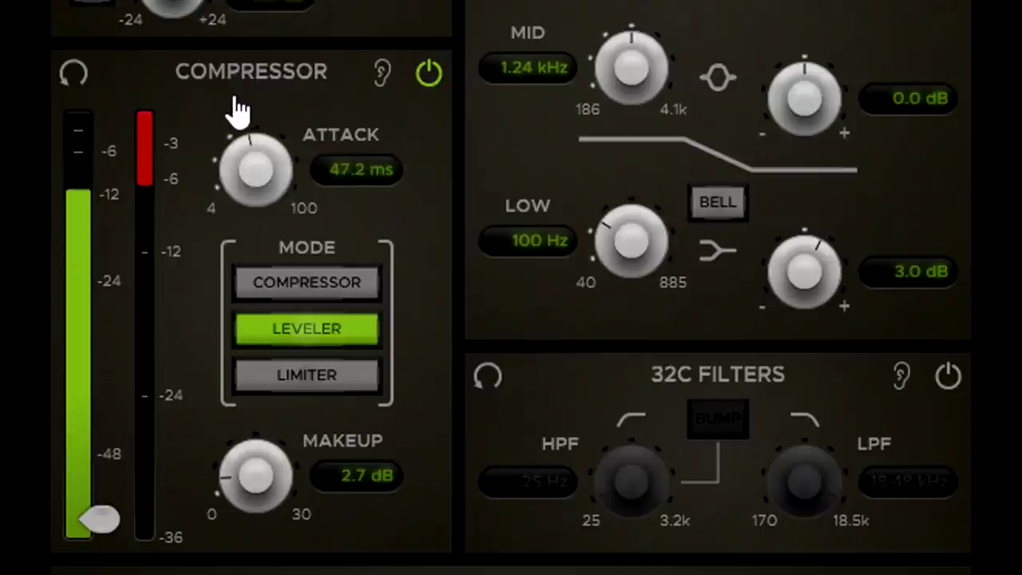
{"action": "left_click_drag", "start_coordinate": [238, 142], "coordinate": [250, 171]}
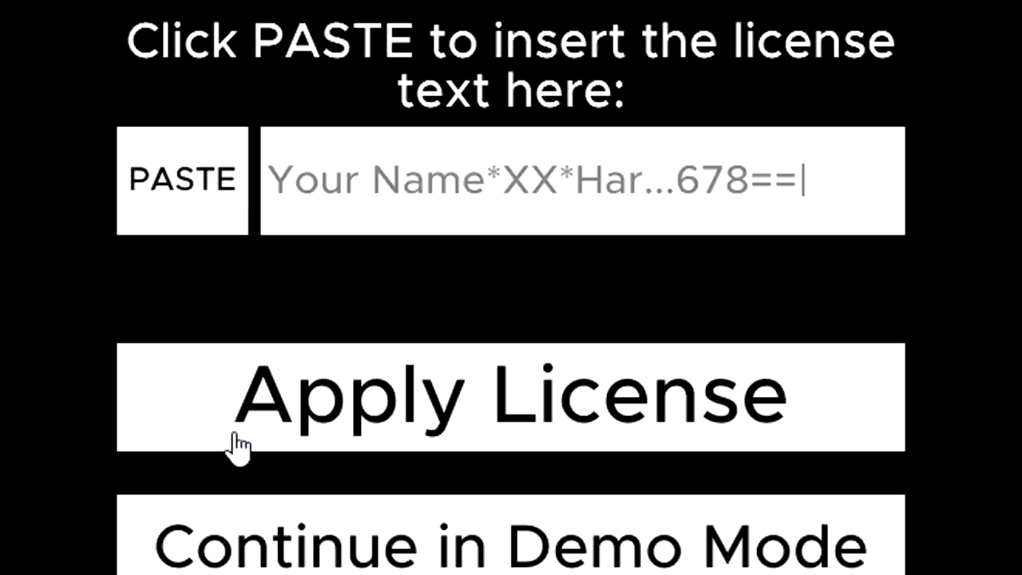
{"action": "left_click", "coordinate": [290, 547]}
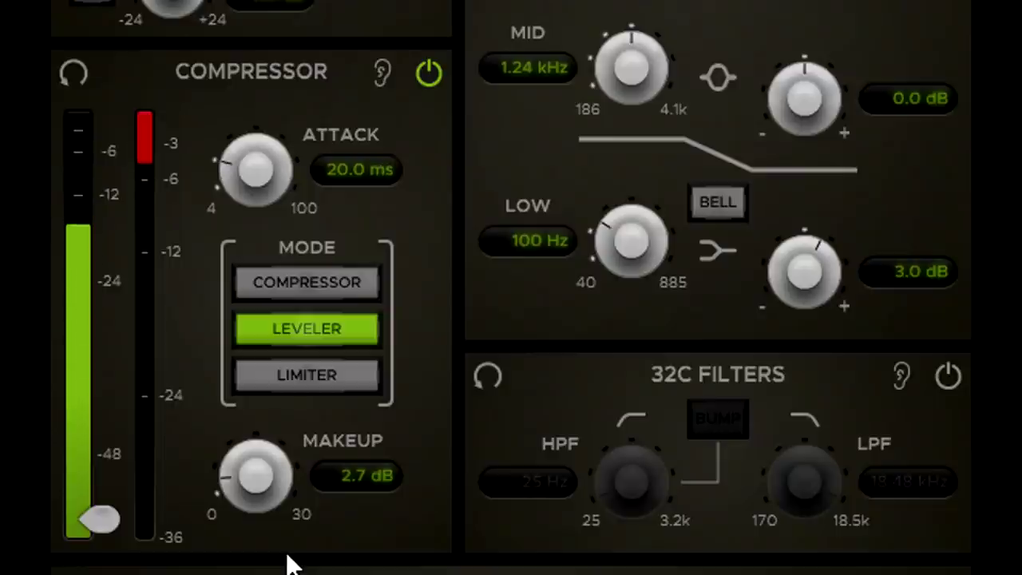
{"action": "left_click_drag", "start_coordinate": [258, 183], "coordinate": [258, 194]}
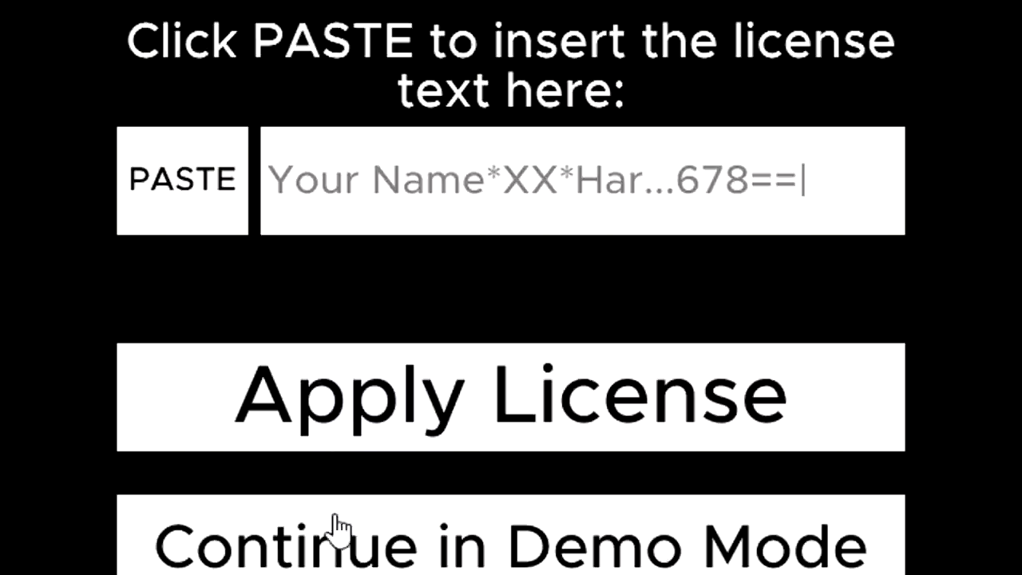
{"action": "left_click", "coordinate": [343, 535]}
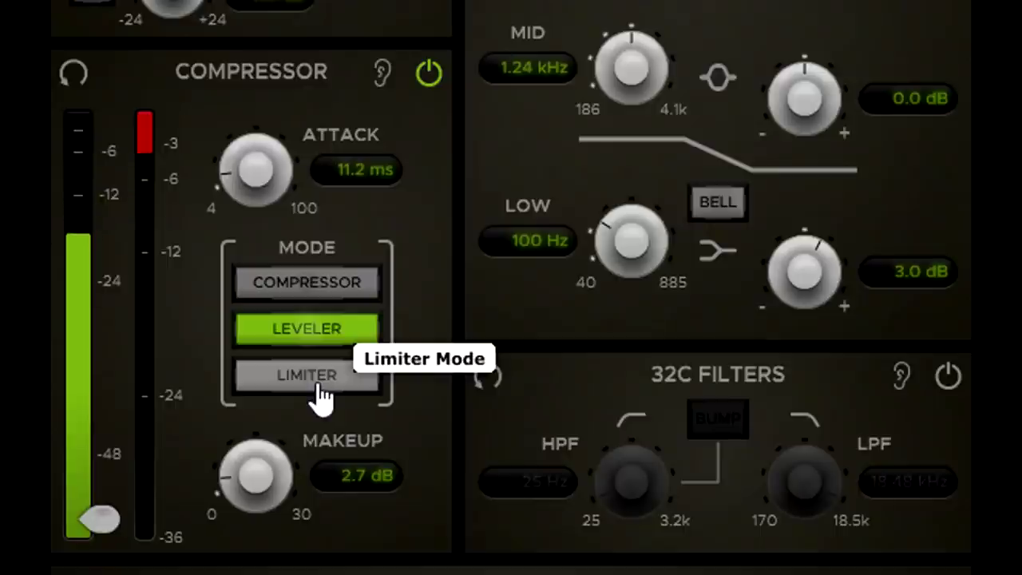
Switch to Compressor mode, lower the threshold to about -30 dB and set makeup to 3.7 dB
{"action": "left_click", "coordinate": [306, 282]}
{"action": "mouse_move", "coordinate": [106, 275]}
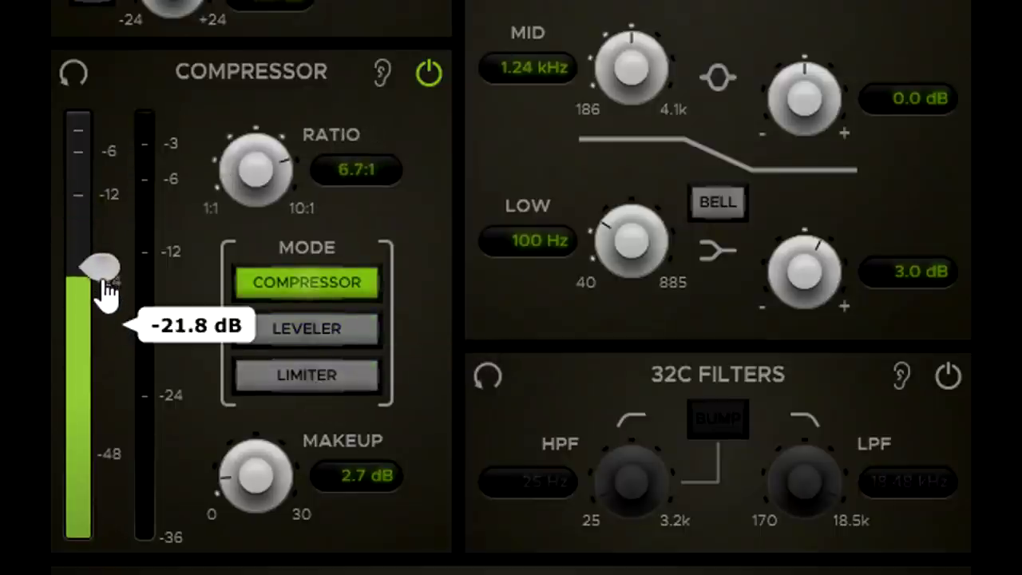
{"action": "left_click_drag", "start_coordinate": [106, 288], "coordinate": [110, 361]}
{"action": "left_click_drag", "start_coordinate": [274, 474], "coordinate": [271, 449]}
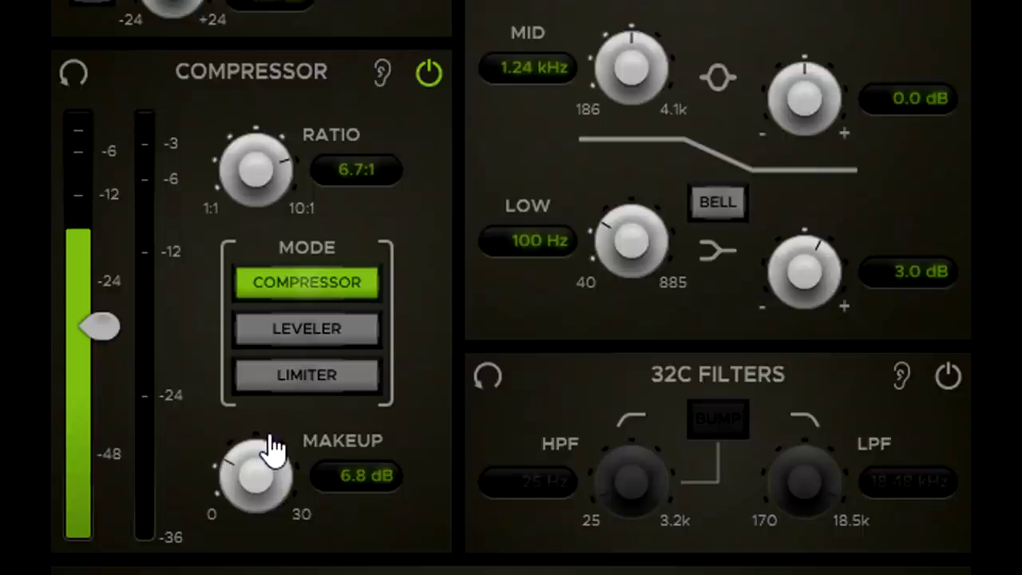
{"action": "left_click_drag", "start_coordinate": [258, 472], "coordinate": [258, 484]}
{"action": "left_click_drag", "start_coordinate": [266, 191], "coordinate": [272, 256]}
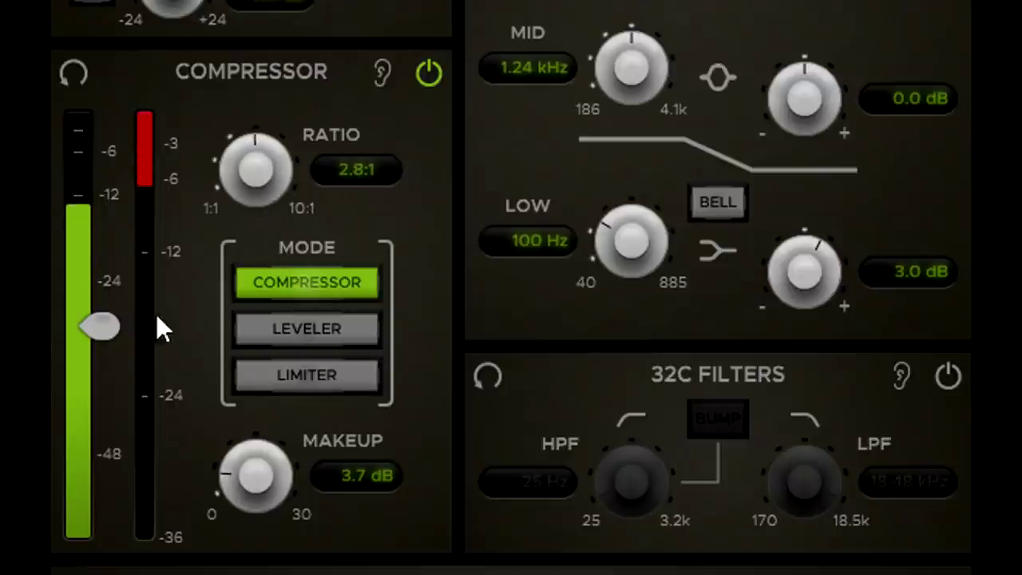
Sweep the threshold and ratio, ending near a 6.8:1 ratio with threshold about -36.7 dB
{"action": "left_click_drag", "start_coordinate": [100, 328], "coordinate": [114, 383]}
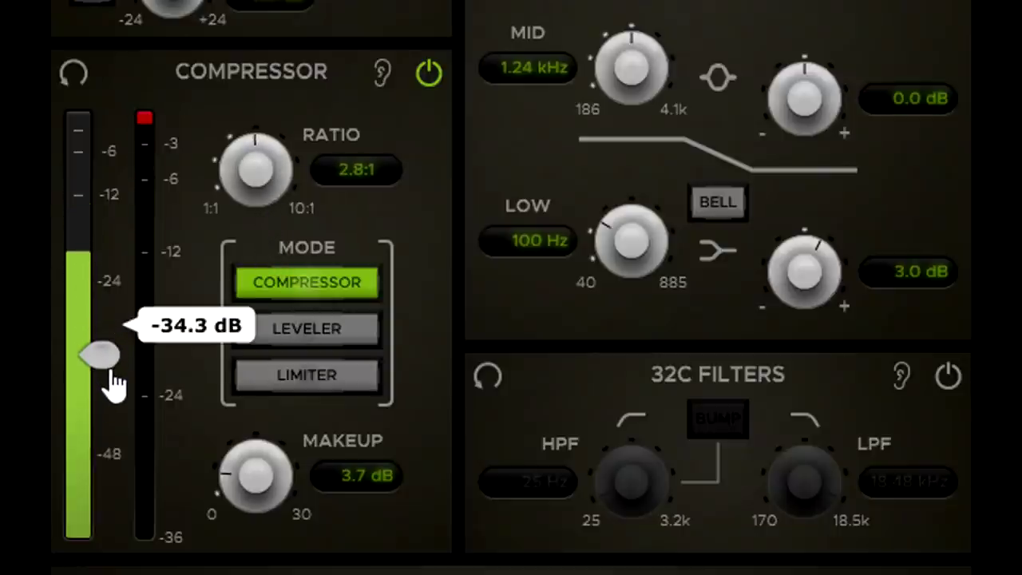
{"action": "left_click_drag", "start_coordinate": [256, 196], "coordinate": [258, 214]}
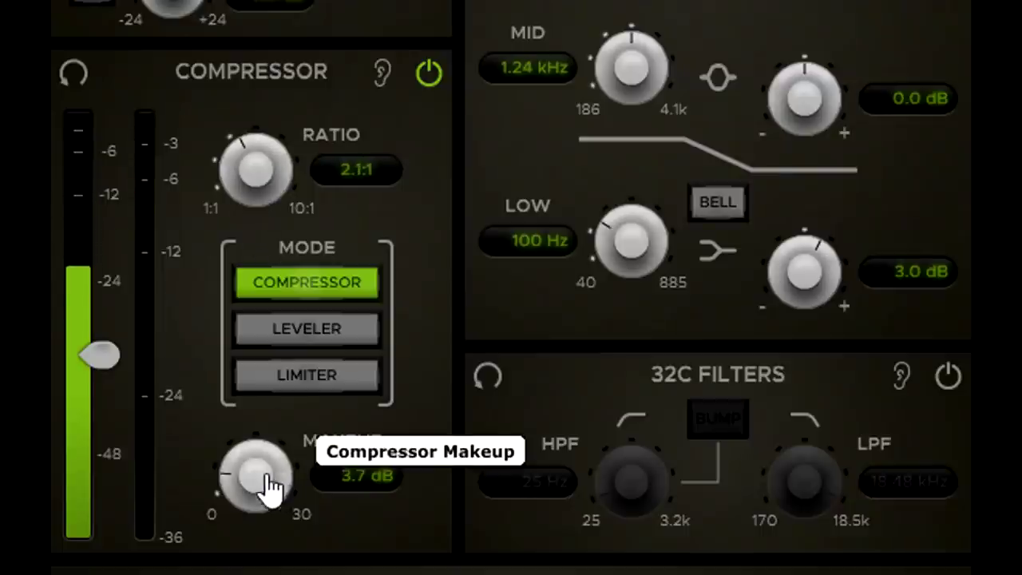
{"action": "left_click_drag", "start_coordinate": [110, 366], "coordinate": [111, 440]}
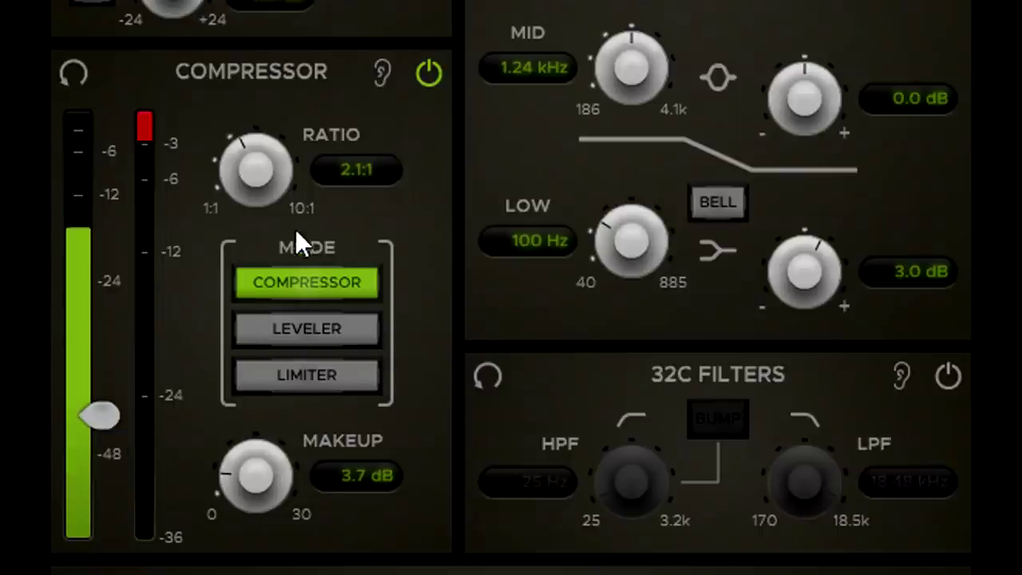
{"action": "left_click_drag", "start_coordinate": [256, 171], "coordinate": [242, 89]}
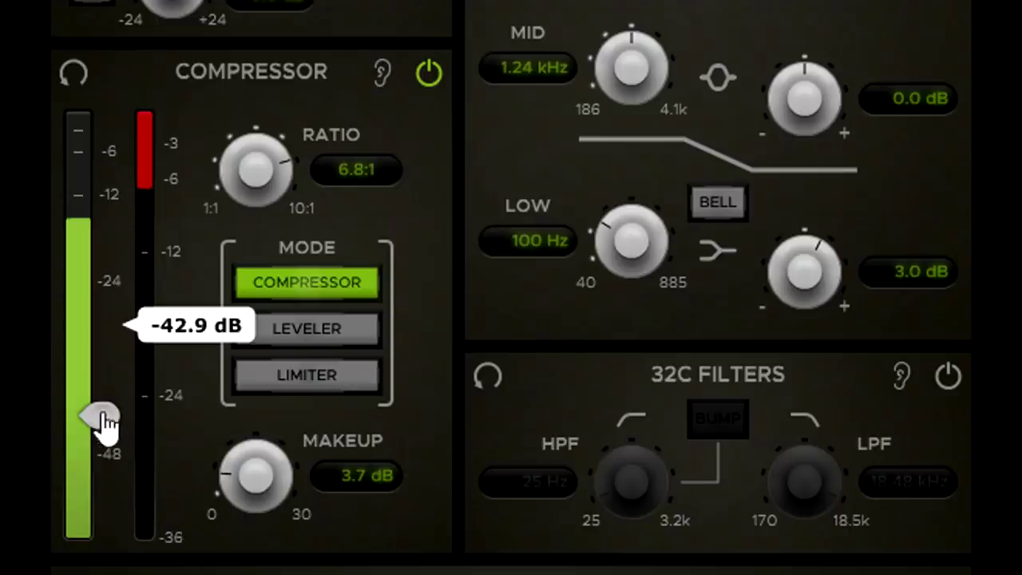
{"action": "left_click_drag", "start_coordinate": [103, 423], "coordinate": [107, 342]}
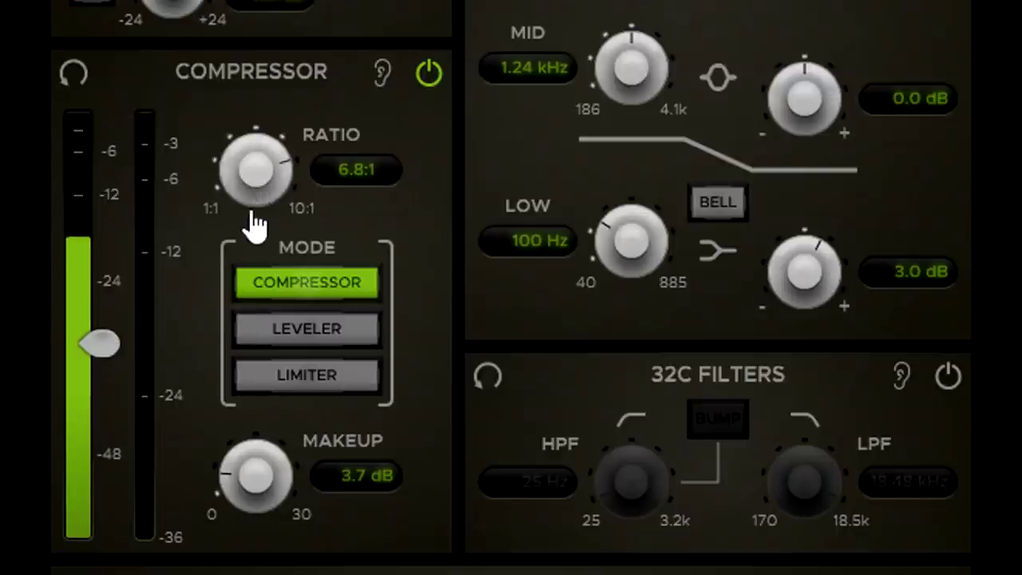
Set the ratio to 2.0:1, raise makeup to 9.0 dB and settle the threshold at -32.2 dB
{"action": "left_click_drag", "start_coordinate": [257, 216], "coordinate": [247, 232]}
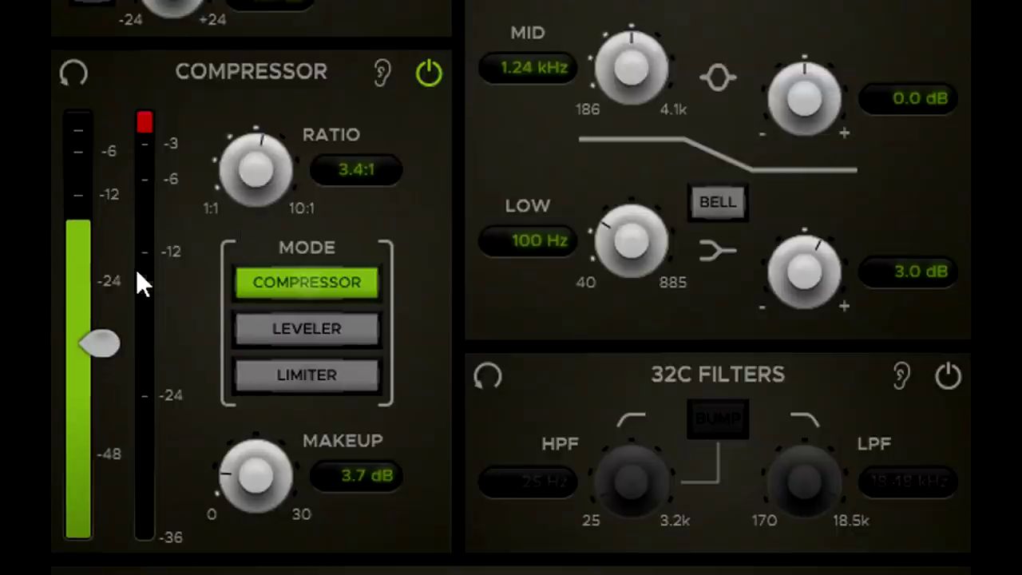
{"action": "left_click_drag", "start_coordinate": [104, 345], "coordinate": [119, 378]}
{"action": "left_click_drag", "start_coordinate": [267, 485], "coordinate": [255, 440]}
{"action": "mouse_move", "coordinate": [104, 376]}
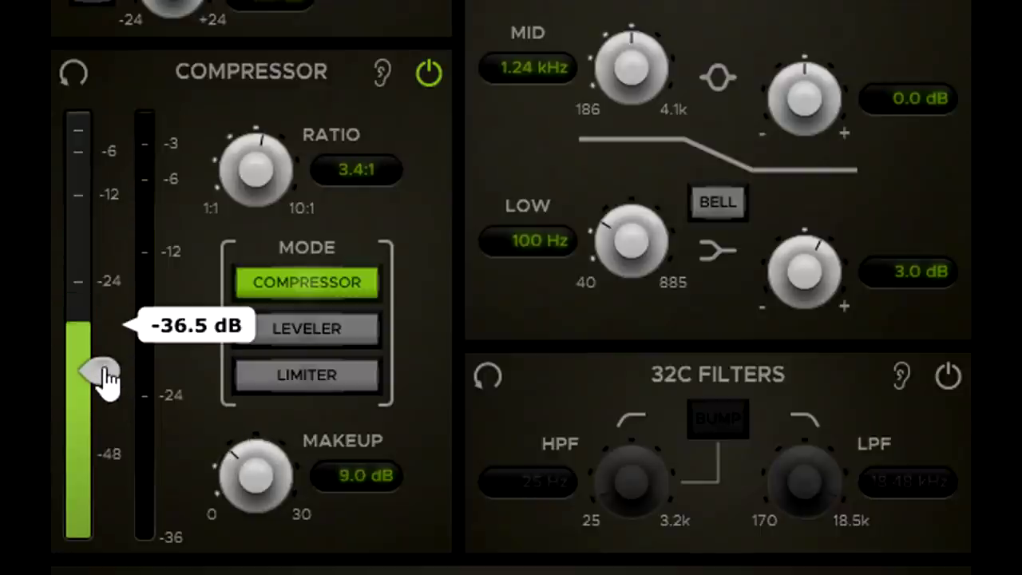
{"action": "left_click_drag", "start_coordinate": [104, 375], "coordinate": [104, 336]}
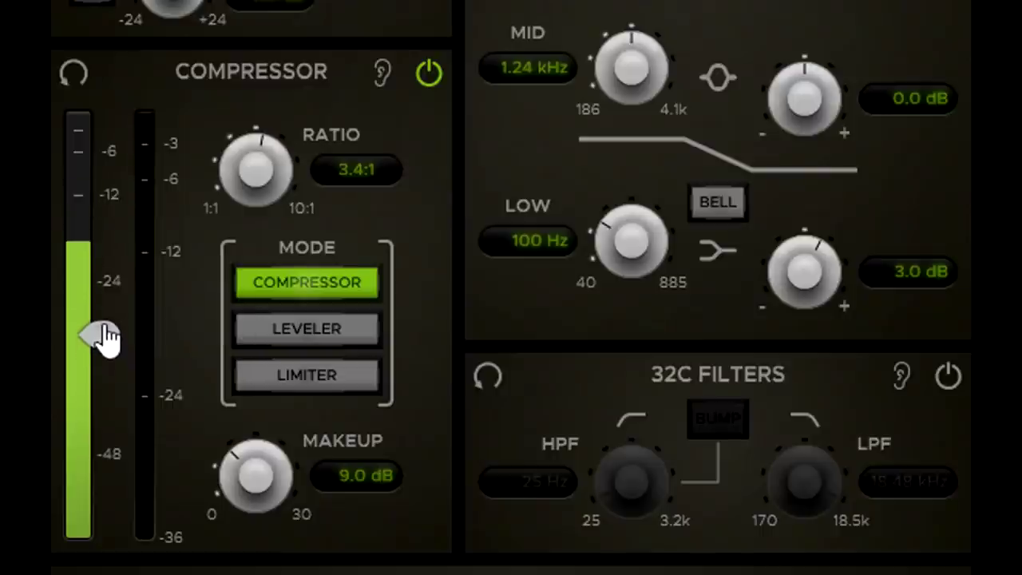
{"action": "mouse_move", "coordinate": [254, 209]}
{"action": "left_mouse_down"}
{"action": "mouse_move", "coordinate": [270, 185]}
{"action": "mouse_move", "coordinate": [270, 203]}
{"action": "left_mouse_up"}
{"action": "left_click", "coordinate": [109, 346]}
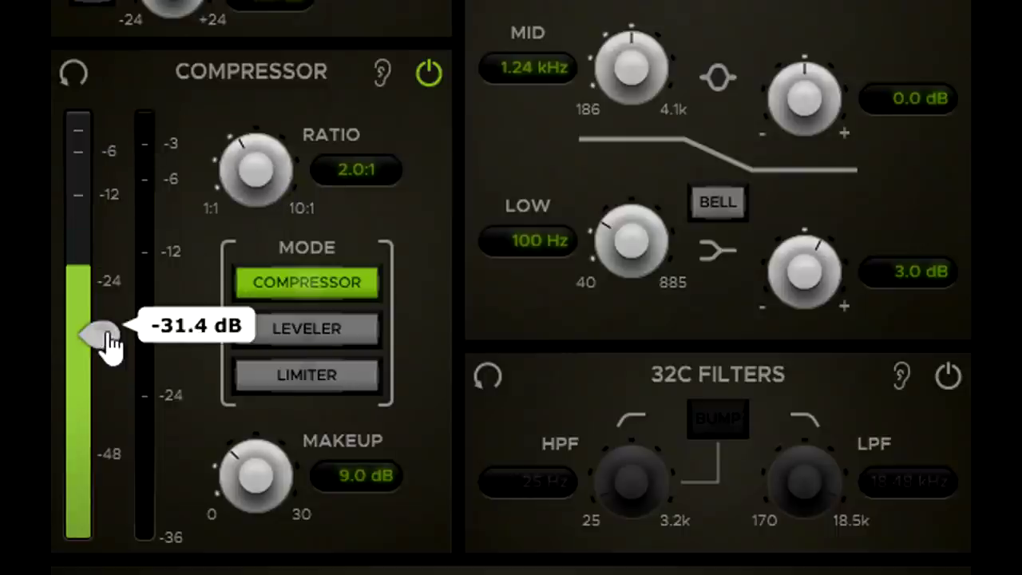
{"action": "left_click_drag", "start_coordinate": [109, 346], "coordinate": [112, 376]}
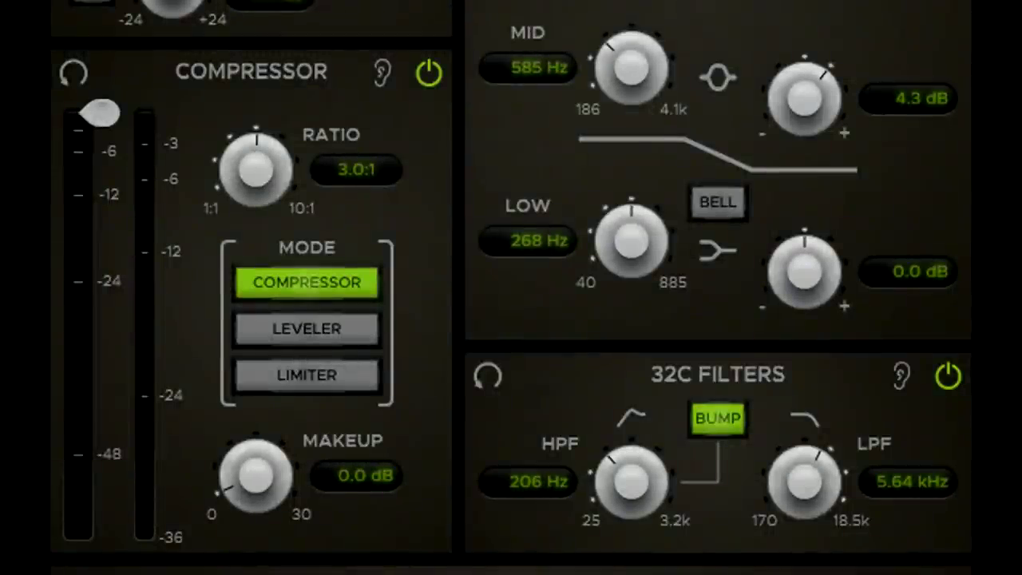
Set the compressor threshold to about -26 dB, makeup to 5.0 dB and ratio to 5.4:1
{"action": "left_click_drag", "start_coordinate": [110, 126], "coordinate": [132, 327]}
{"action": "left_click_drag", "start_coordinate": [263, 491], "coordinate": [258, 468]}
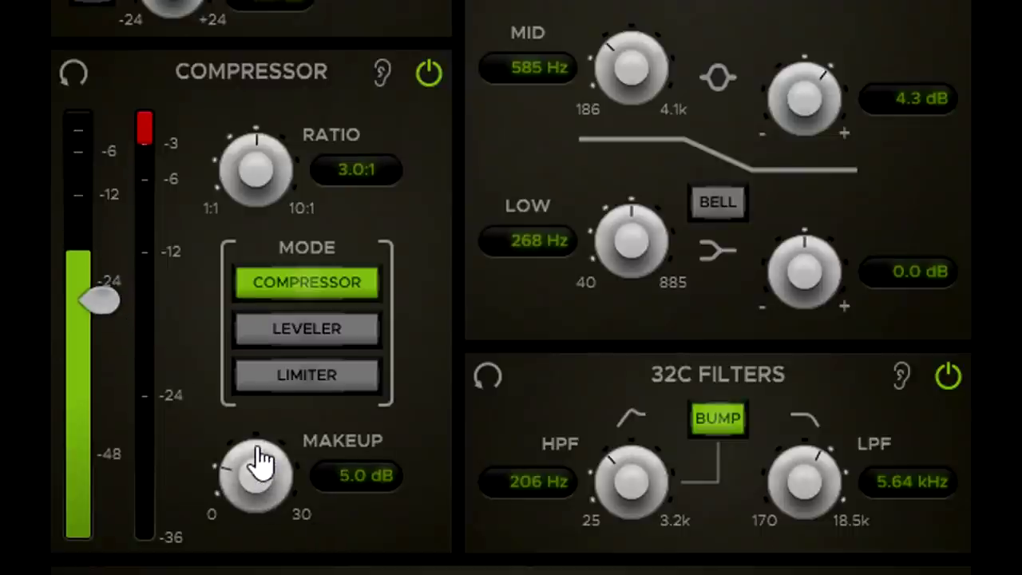
{"action": "left_click_drag", "start_coordinate": [274, 200], "coordinate": [254, 137]}
{"action": "mouse_move", "coordinate": [119, 301]}
{"action": "left_mouse_down"}
{"action": "mouse_move", "coordinate": [109, 317]}
{"action": "mouse_move", "coordinate": [112, 308]}
{"action": "left_mouse_up"}
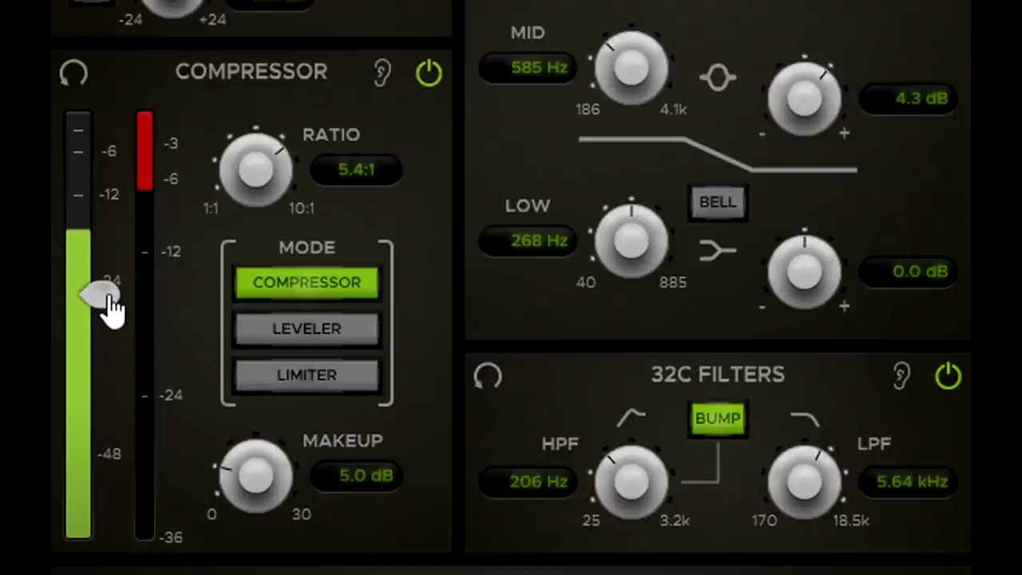
Toggle the compressor off and on to compare, continuing in demo mode past the licence prompt
{"action": "left_click", "coordinate": [428, 74]}
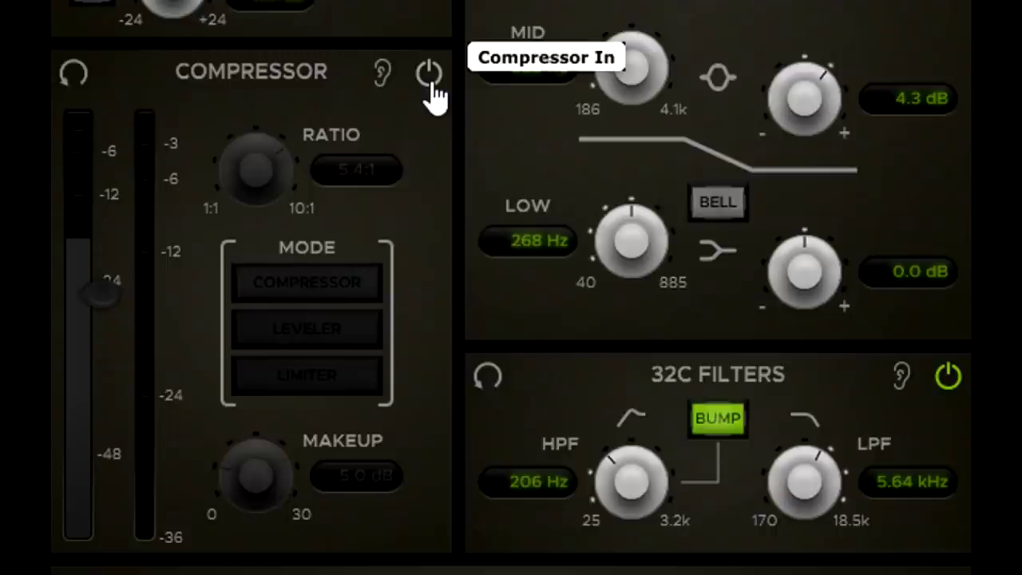
{"action": "left_click", "coordinate": [429, 75]}
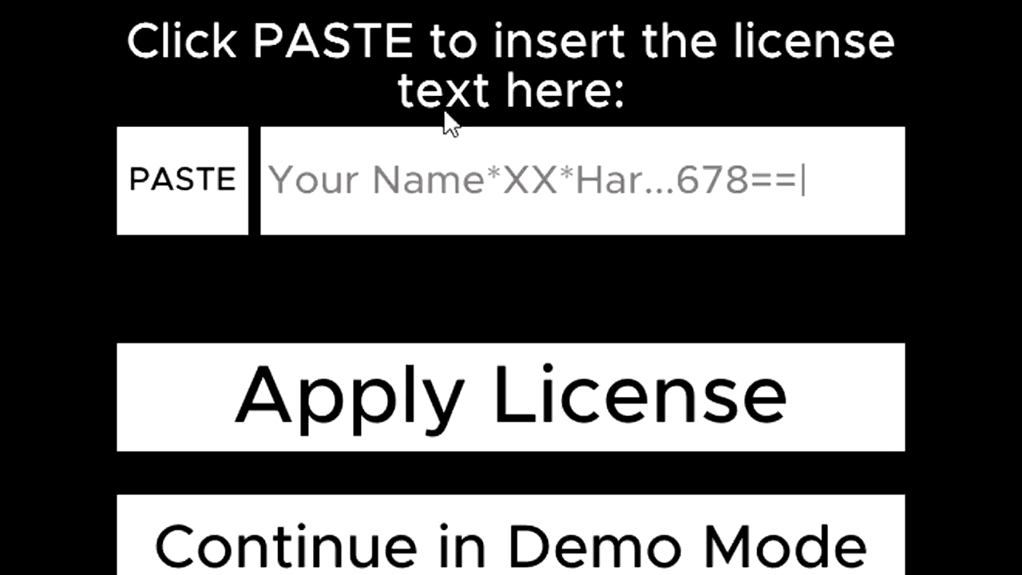
{"action": "left_click", "coordinate": [465, 538]}
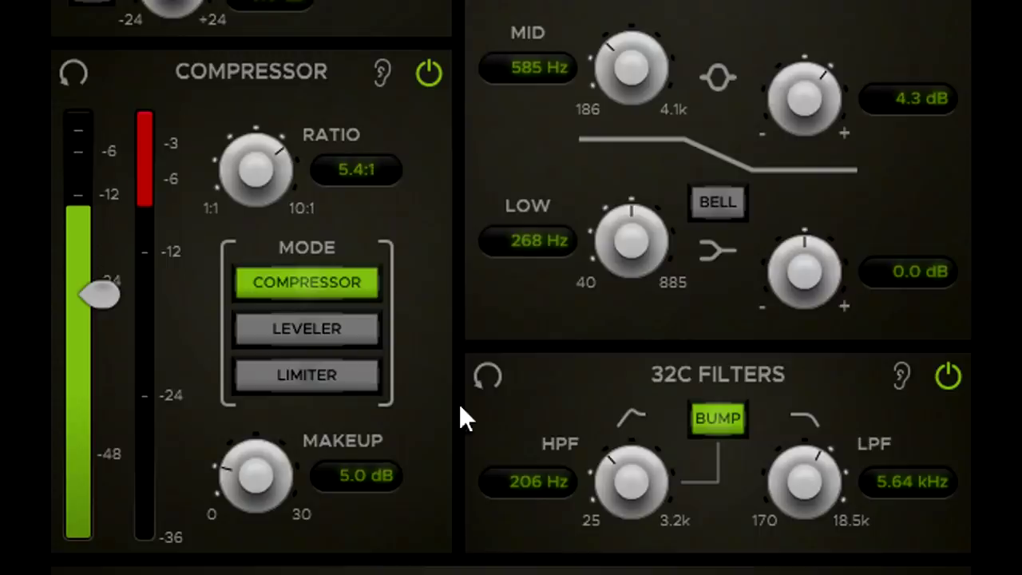
{"action": "left_click", "coordinate": [430, 78]}
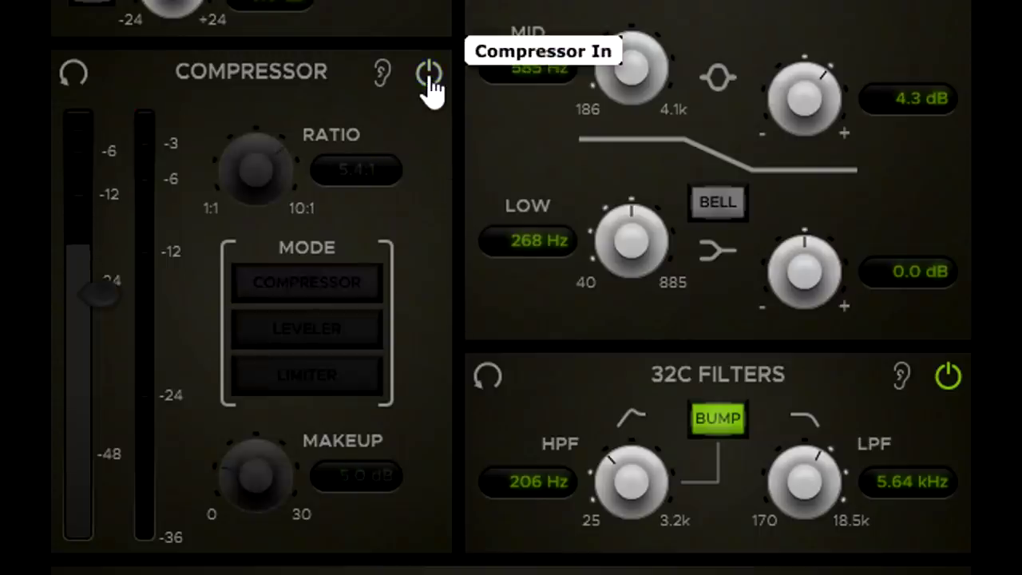
{"action": "left_click", "coordinate": [430, 77]}
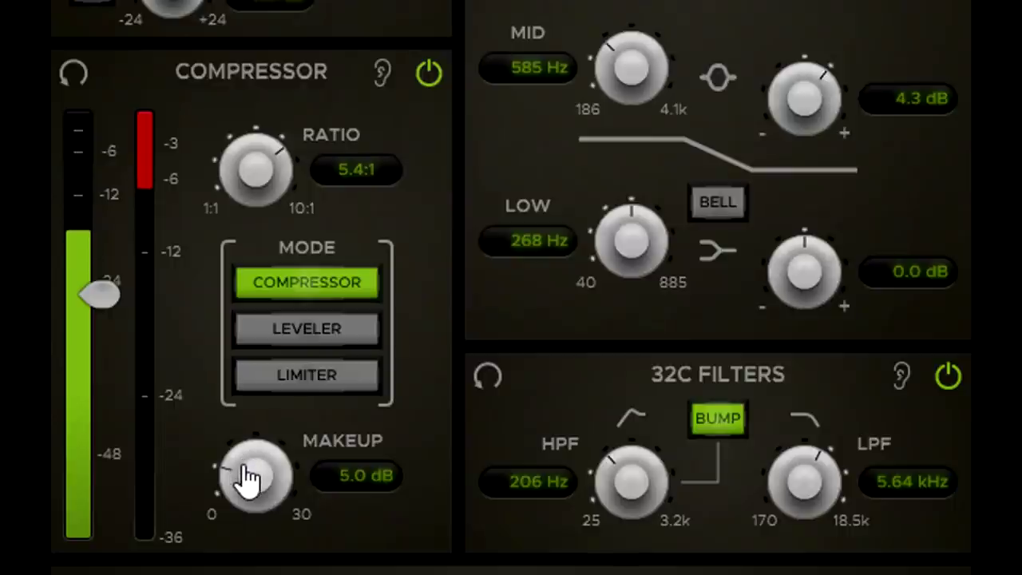
Raise makeup to 6.2 dB and A/B the compressor bypassed versus engaged, ending engaged
{"action": "left_click_drag", "start_coordinate": [244, 475], "coordinate": [248, 471]}
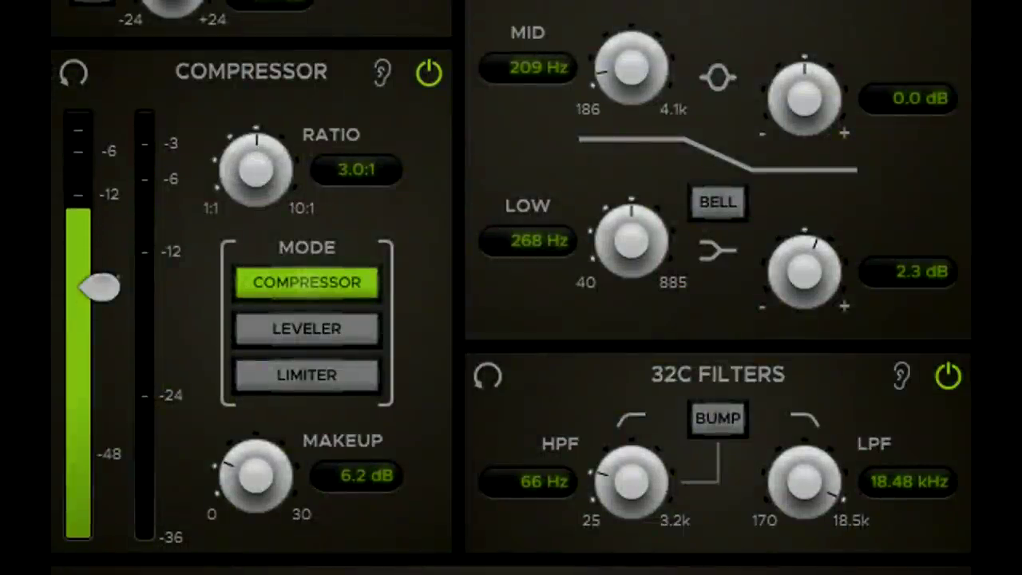
{"action": "left_click", "coordinate": [430, 75]}
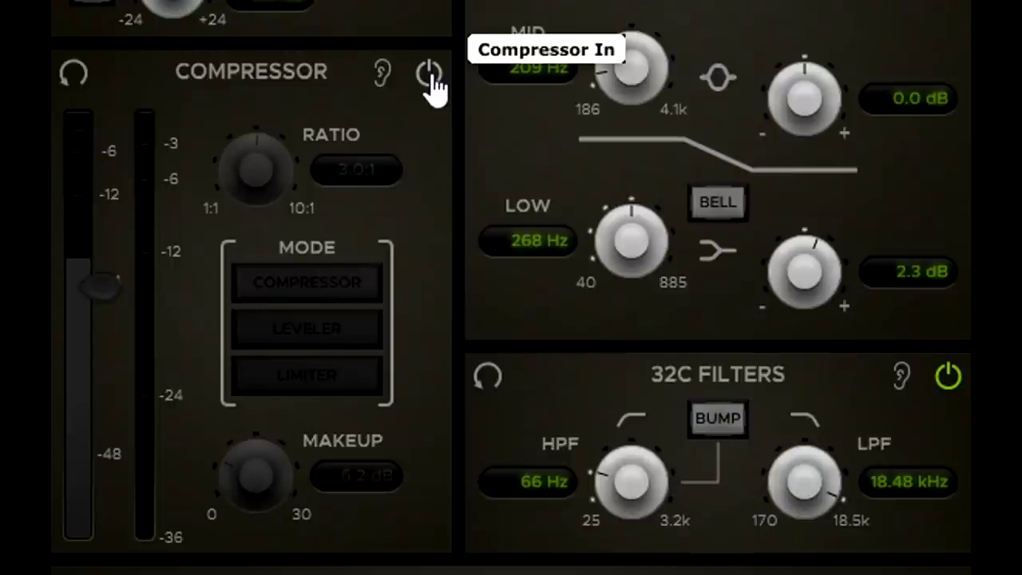
{"action": "left_click", "coordinate": [430, 76]}
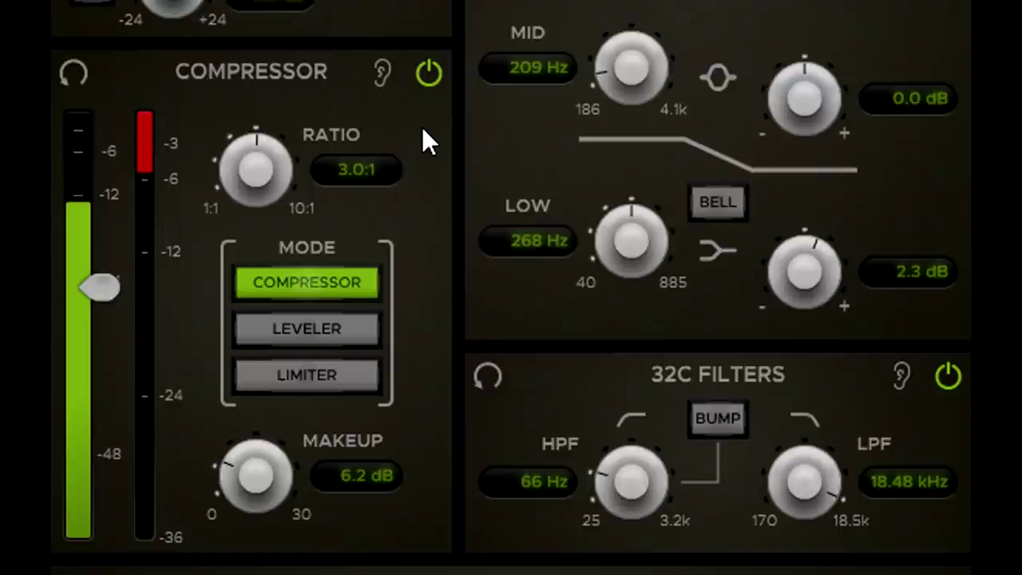
{"action": "left_click", "coordinate": [430, 75]}
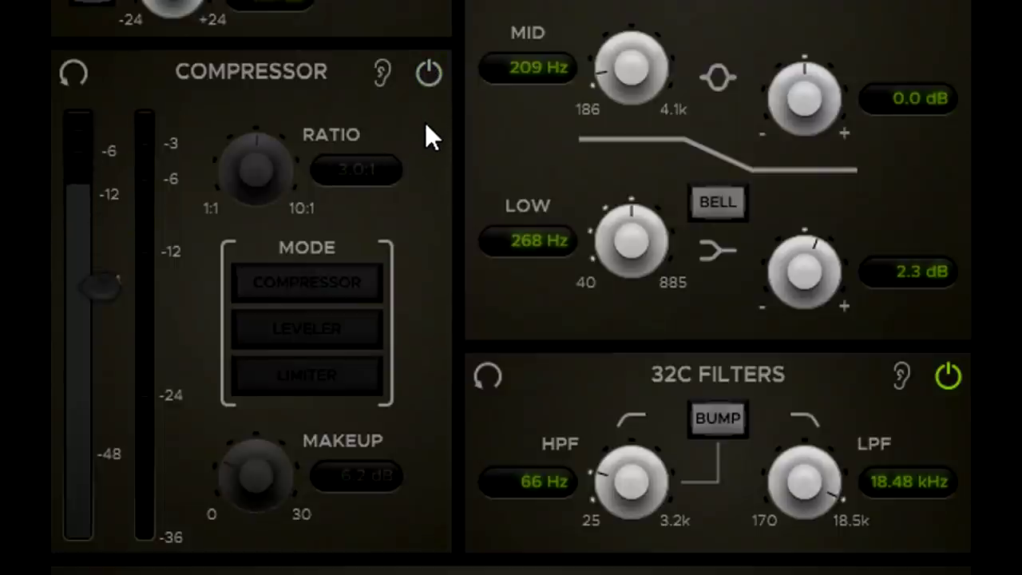
{"action": "left_click", "coordinate": [428, 74]}
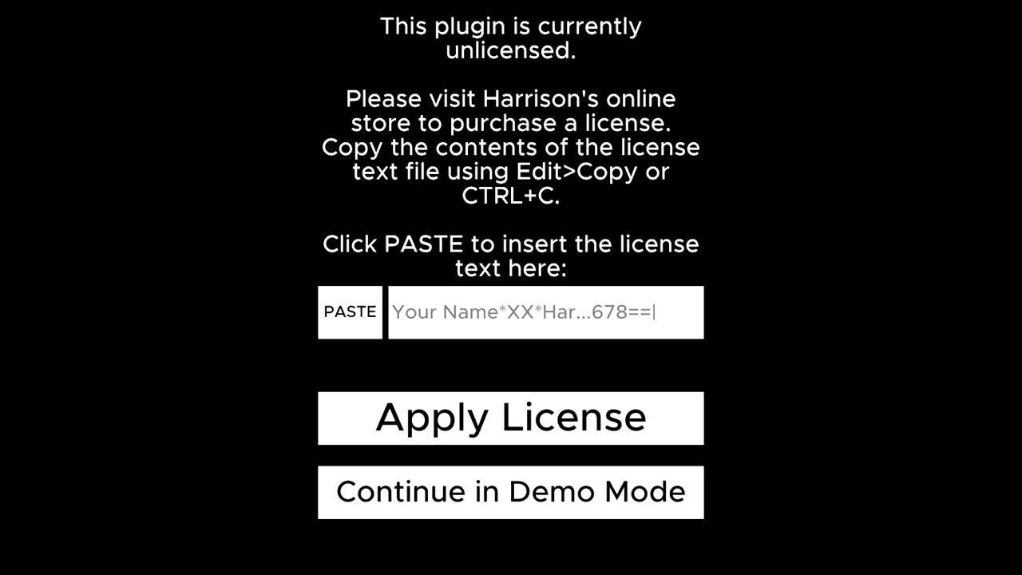
Choose Continue in Demo Mode on the license notice
{"action": "left_click", "coordinate": [428, 506]}
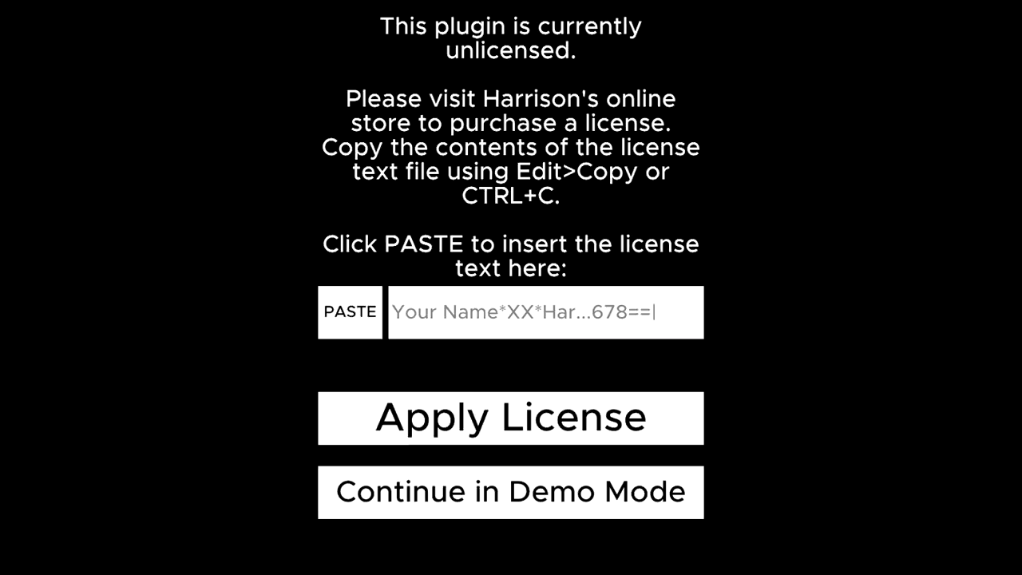
Dismiss the unlicensed-plugin dialog with Continue in Demo Mode
{"action": "left_click", "coordinate": [473, 512]}
Pick Continue in Demo Mode to clear the license notice
{"action": "left_click", "coordinate": [585, 492]}
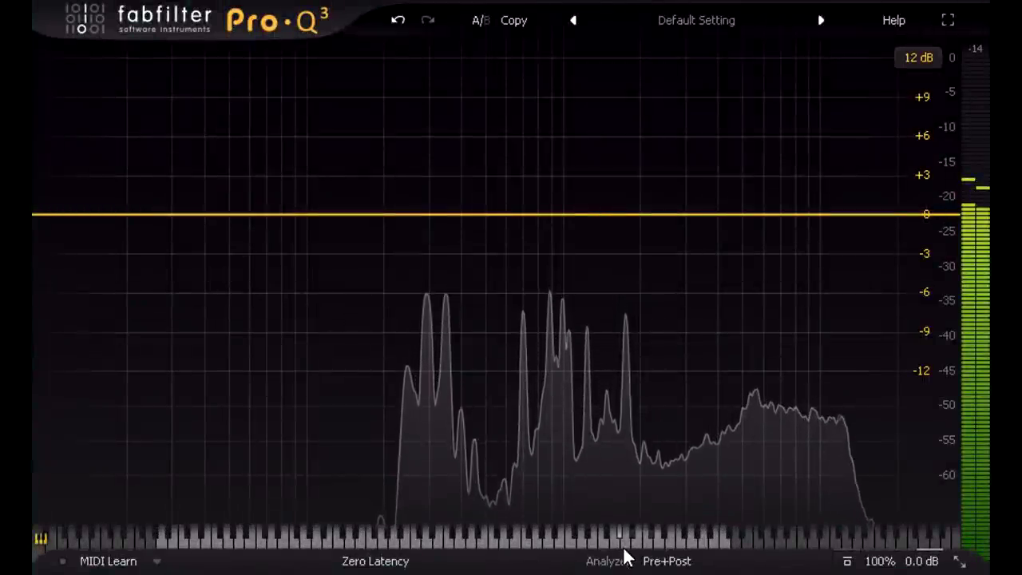
Add a bell boost near 895 Hz, sweep it lower with more gain, and adjust its Q
{"action": "double_click", "coordinate": [552, 152]}
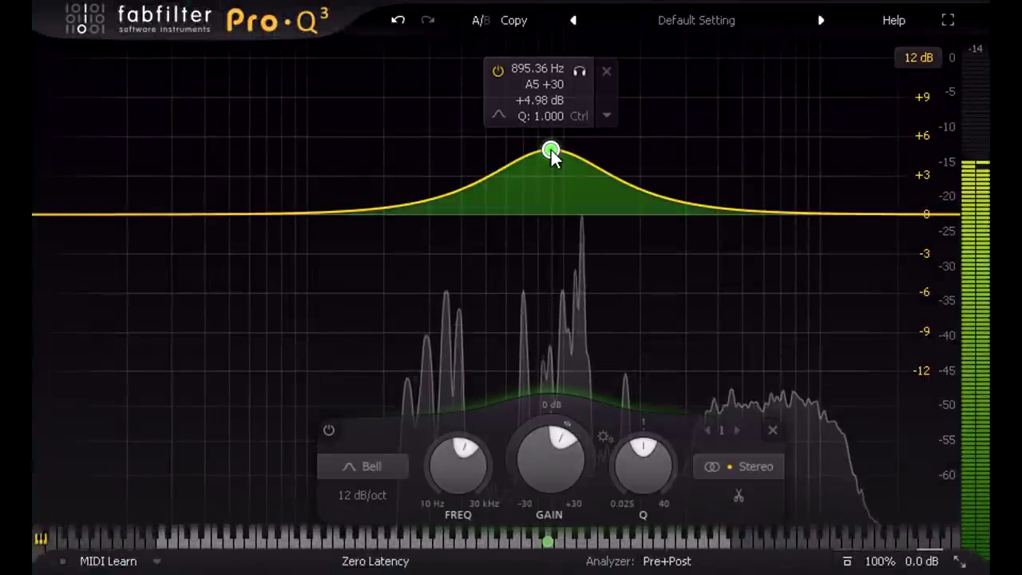
{"action": "scroll", "coordinate": [551, 152], "scroll_direction": "up", "scroll_amount": 6}
{"action": "left_click_drag", "start_coordinate": [551, 150], "coordinate": [496, 131]}
{"action": "scroll", "coordinate": [424, 119], "scroll_direction": "up", "scroll_amount": 5}
{"action": "scroll", "coordinate": [547, 100], "scroll_direction": "down", "scroll_amount": 6}
{"action": "scroll", "coordinate": [717, 94], "scroll_direction": "up", "scroll_amount": 2}
{"action": "scroll", "coordinate": [717, 94], "scroll_direction": "up", "scroll_amount": 5}
{"action": "scroll", "coordinate": [424, 98], "scroll_direction": "down", "scroll_amount": 1}
{"action": "scroll", "coordinate": [506, 103], "scroll_direction": "down", "scroll_amount": 1}
{"action": "scroll", "coordinate": [478, 107], "scroll_direction": "down", "scroll_amount": 1}
{"action": "scroll", "coordinate": [436, 103], "scroll_direction": "down", "scroll_amount": 2}
{"action": "scroll", "coordinate": [407, 105], "scroll_direction": "down", "scroll_amount": 1}
{"action": "scroll", "coordinate": [485, 130], "scroll_direction": "up", "scroll_amount": 2}
{"action": "scroll", "coordinate": [495, 131], "scroll_direction": "up", "scroll_amount": 1}
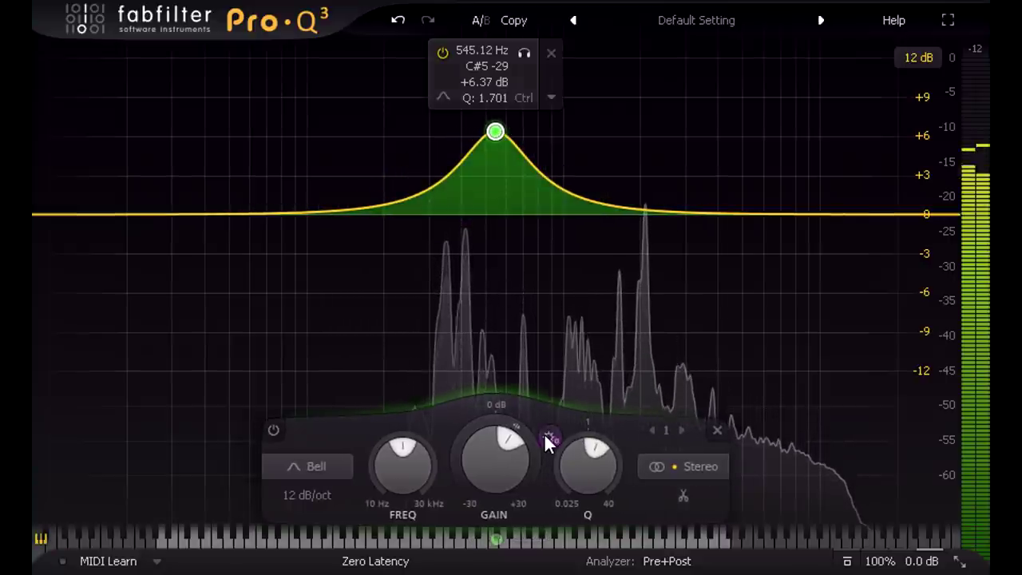
Vary the band's gain, reposition it and tweak Q, ending at 361.64 Hz, -5.88 dB
{"action": "mouse_move", "coordinate": [517, 469]}
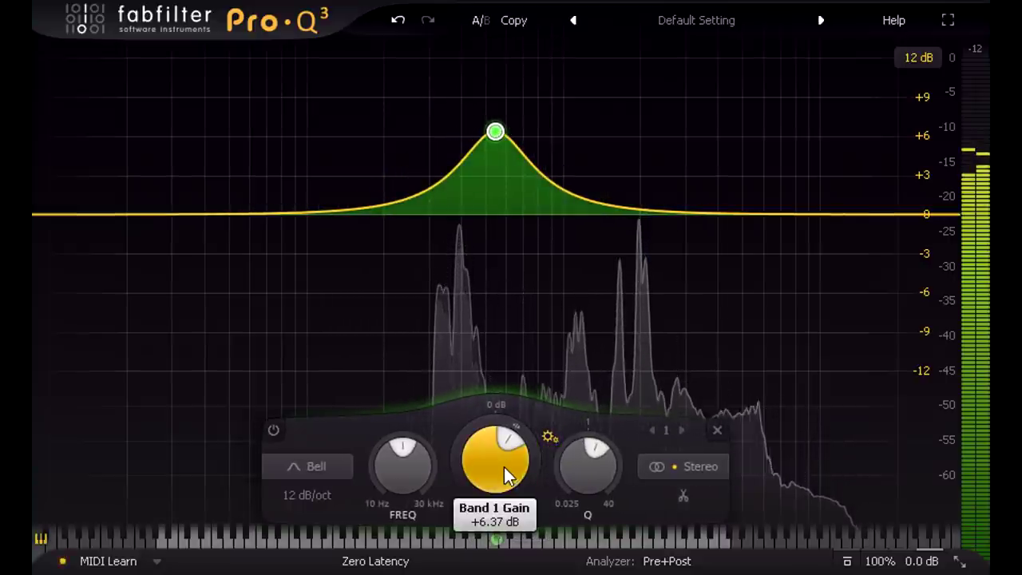
{"action": "left_click_drag", "start_coordinate": [500, 466], "coordinate": [500, 493]}
{"action": "mouse_move", "coordinate": [545, 451]}
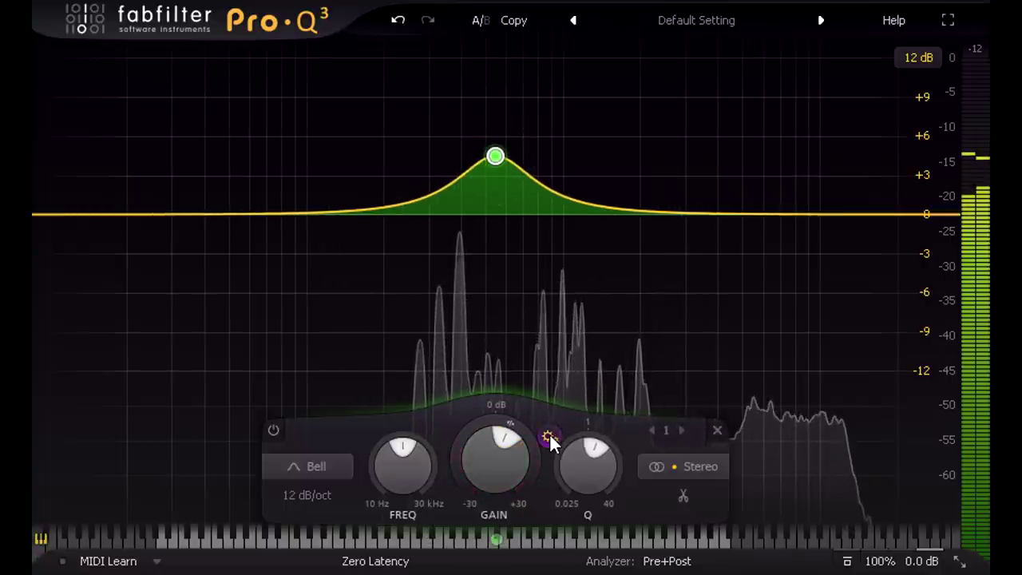
{"action": "mouse_move", "coordinate": [498, 157]}
{"action": "scroll", "coordinate": [497, 157], "scroll_direction": "up", "scroll_amount": 5}
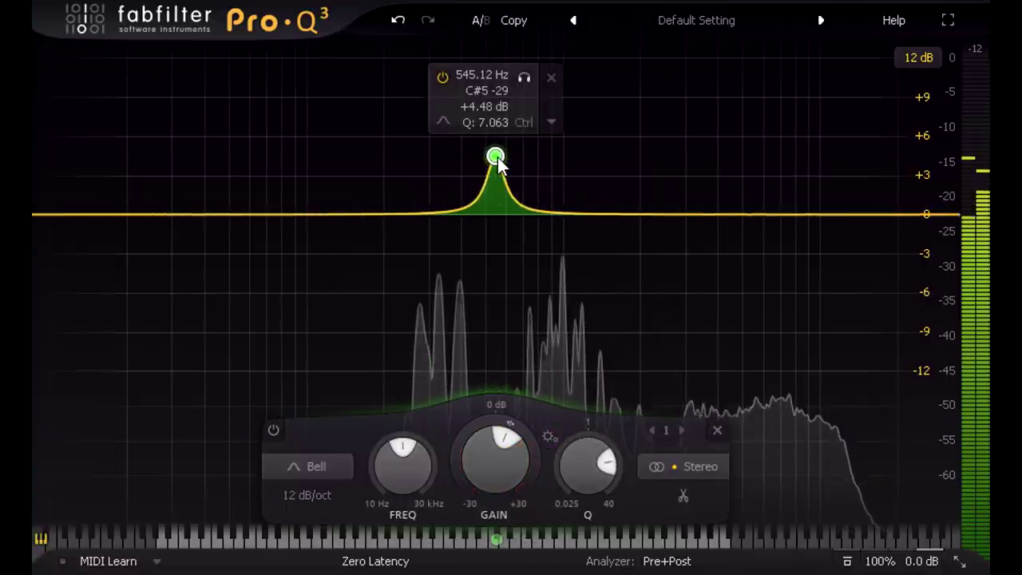
{"action": "scroll", "coordinate": [497, 157], "scroll_direction": "down", "scroll_amount": 12}
{"action": "scroll", "coordinate": [497, 157], "scroll_direction": "up", "scroll_amount": 7}
{"action": "scroll", "coordinate": [497, 158], "scroll_direction": "up", "scroll_amount": 6}
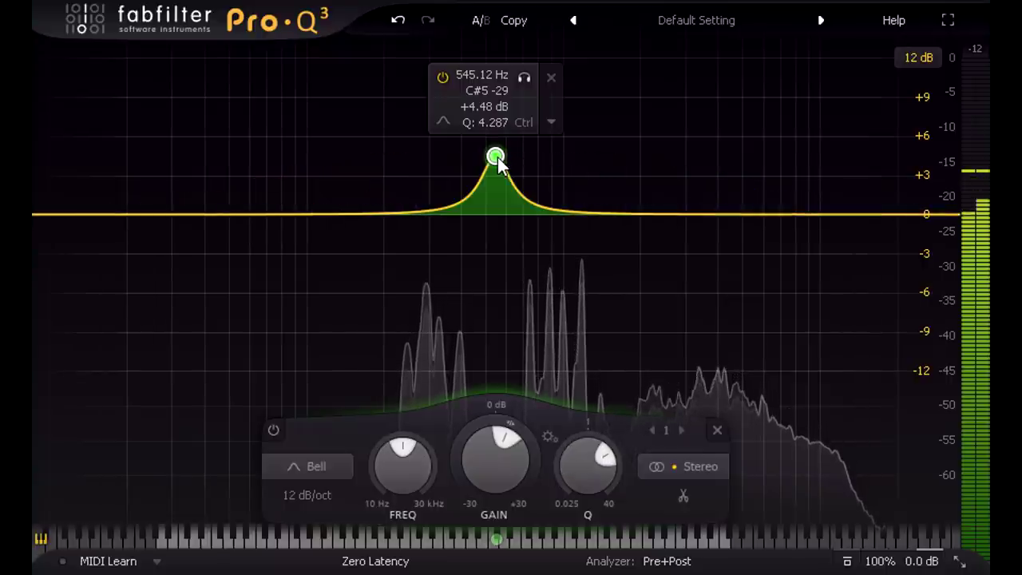
{"action": "scroll", "coordinate": [498, 157], "scroll_direction": "down", "scroll_amount": 8}
{"action": "left_click_drag", "start_coordinate": [496, 158], "coordinate": [544, 217]}
{"action": "scroll", "coordinate": [570, 130], "scroll_direction": "up", "scroll_amount": 4}
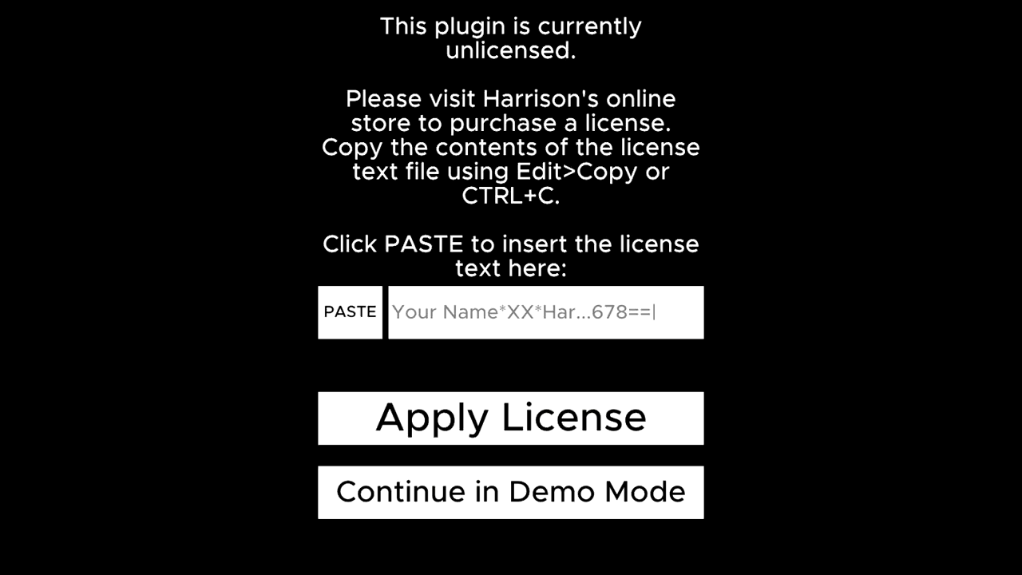
Back in the 32C Channel, select Continue in Demo Mode on the license dialog
{"action": "left_click", "coordinate": [499, 493]}
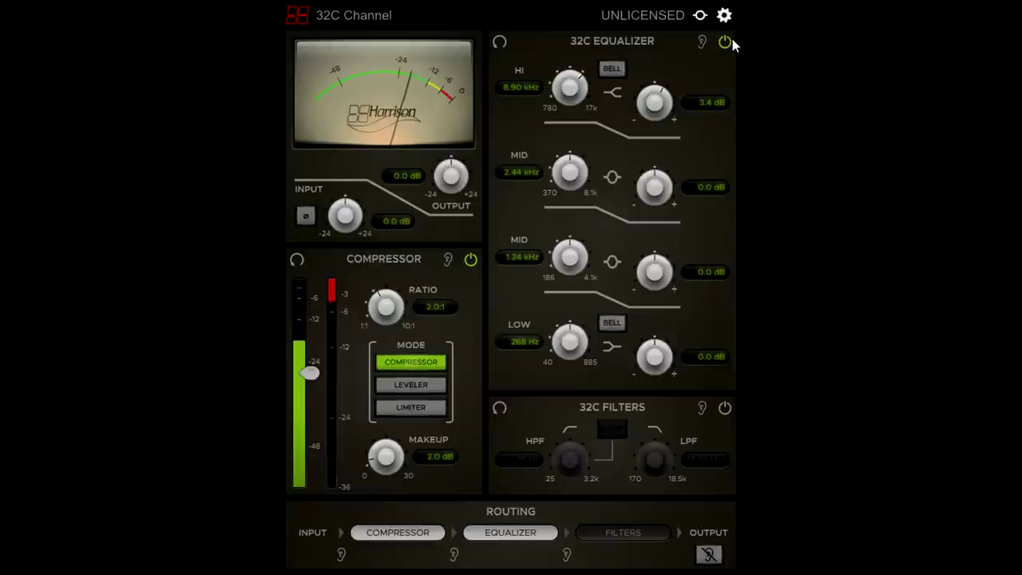
Continue in demo mode, then switch the 32C equalizer off and back on to compare
{"action": "left_click", "coordinate": [725, 42]}
{"action": "left_click", "coordinate": [665, 507]}
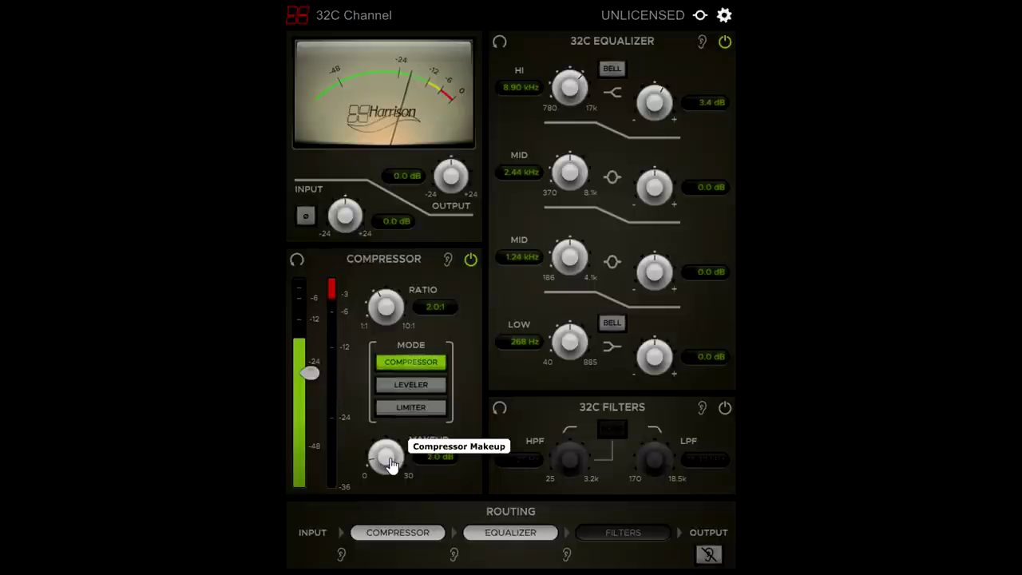
{"action": "left_click", "coordinate": [725, 44]}
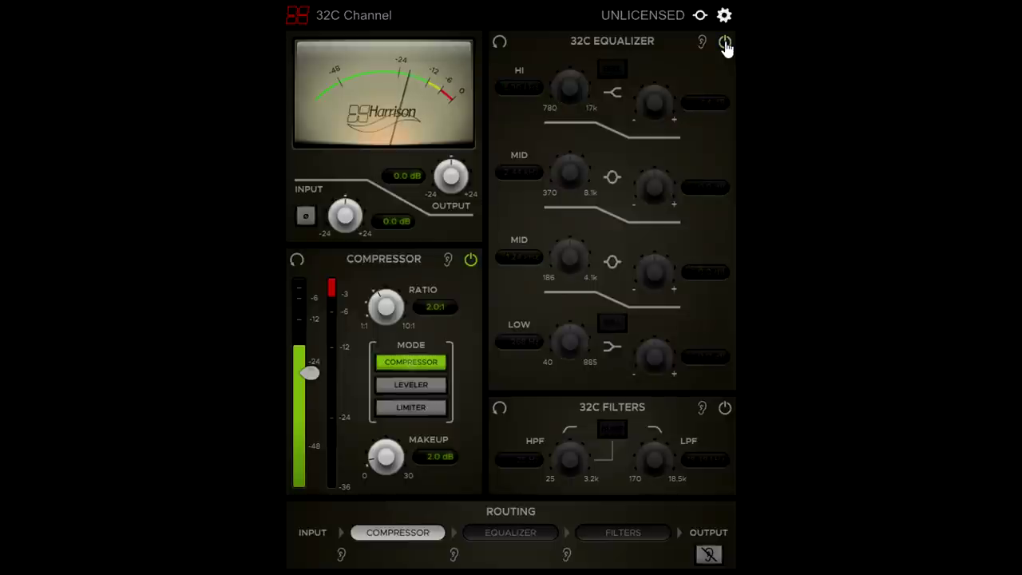
{"action": "left_click", "coordinate": [725, 44]}
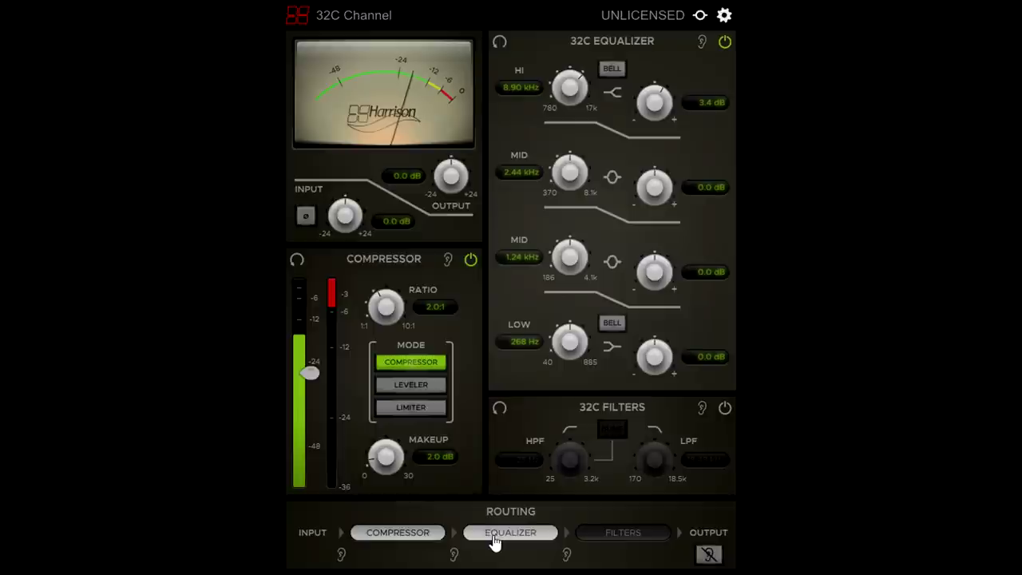
Drag the EQUALIZER block ahead of COMPRESSOR in routing, then move it later again
{"action": "left_click_drag", "start_coordinate": [494, 540], "coordinate": [349, 540]}
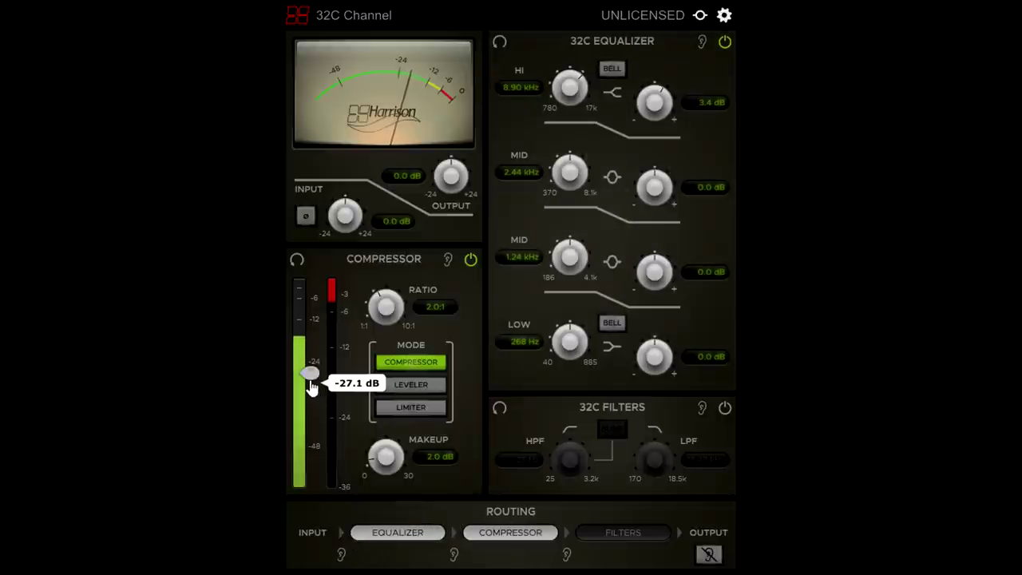
{"action": "left_click_drag", "start_coordinate": [410, 536], "coordinate": [563, 535]}
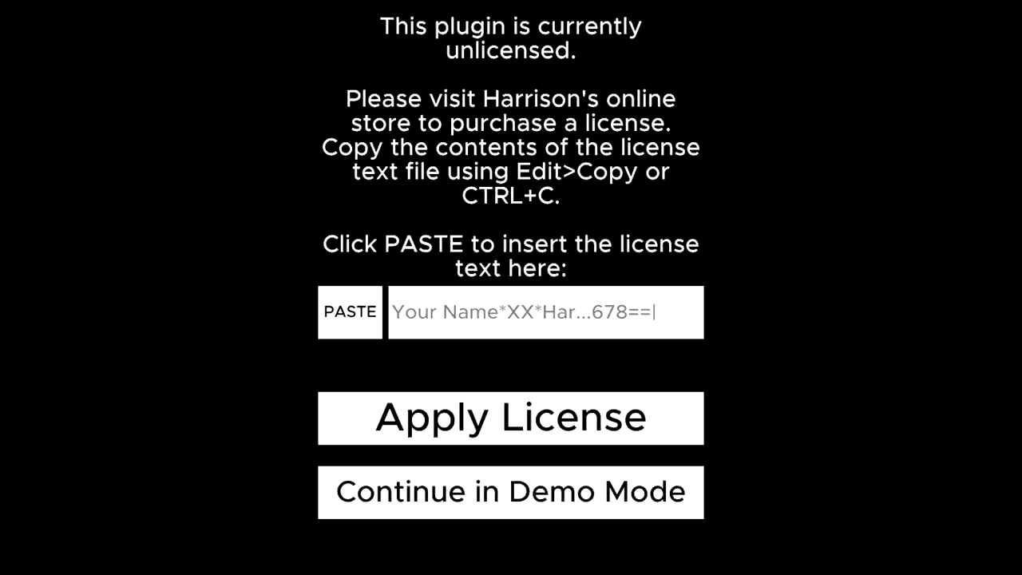
Keep choosing Continue in Demo Mode each time the license prompt returns, five times
{"action": "left_click", "coordinate": [520, 504]}
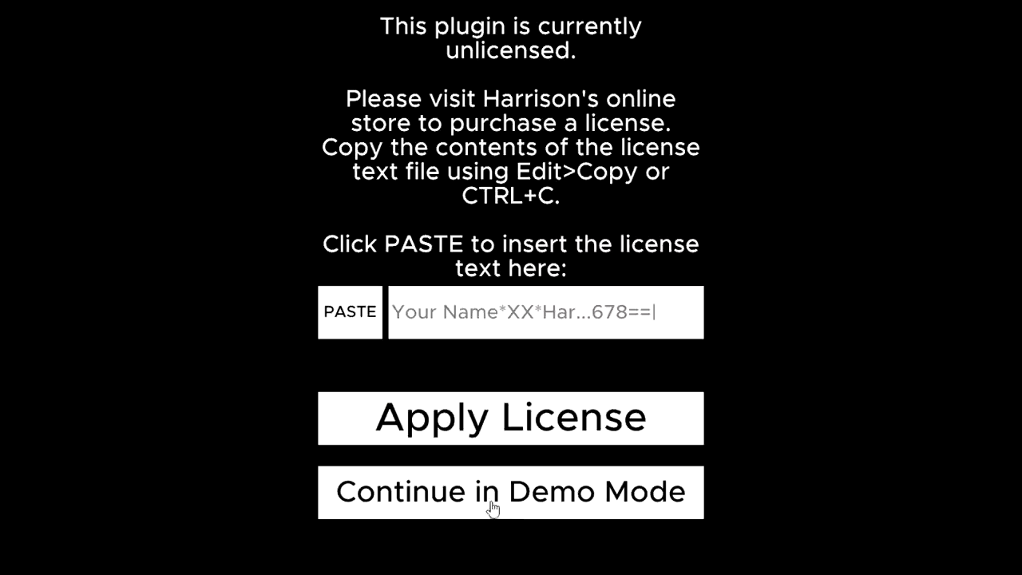
{"action": "left_click", "coordinate": [492, 507]}
{"action": "left_click", "coordinate": [507, 497]}
{"action": "left_click", "coordinate": [511, 497]}
{"action": "left_click", "coordinate": [457, 486]}
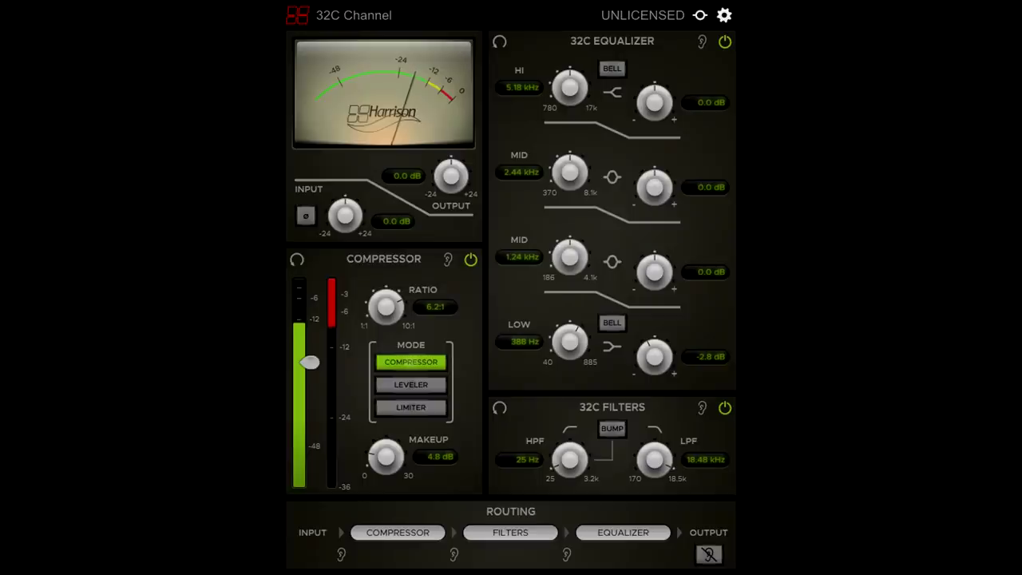